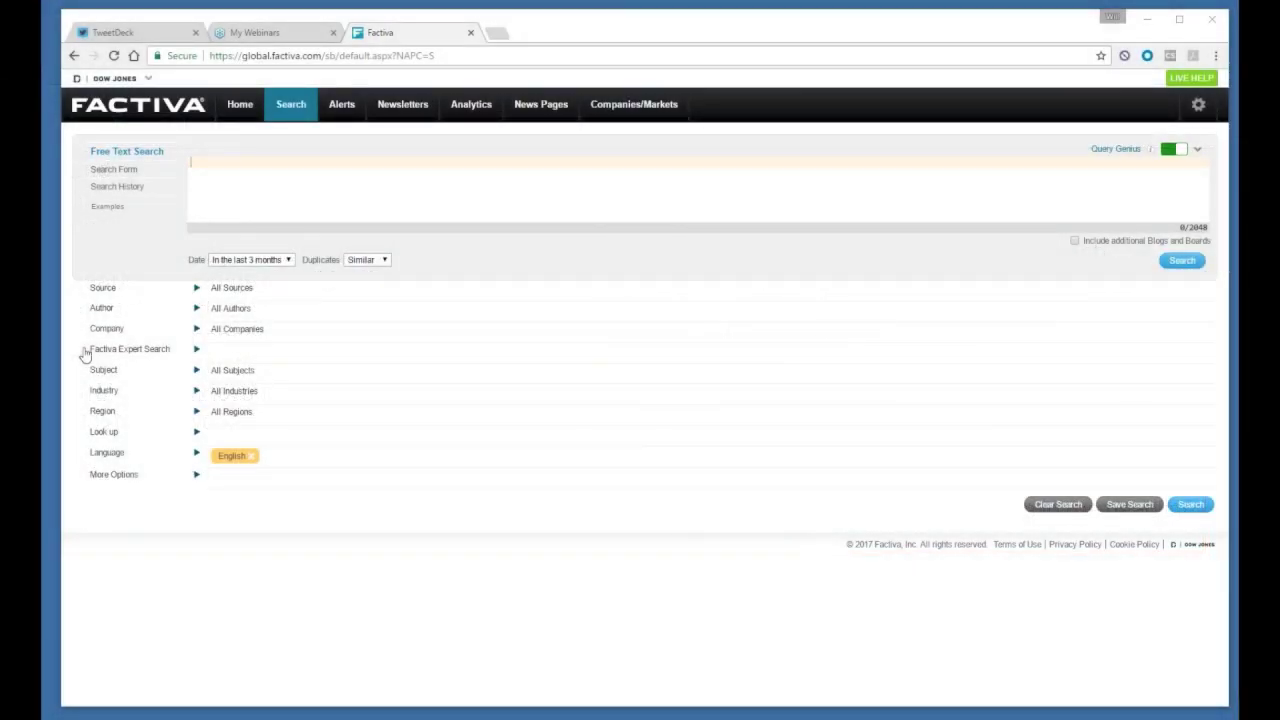
Step: View the search operator examples table in the support article, then close it
{"action": "left_click", "coordinate": [108, 207]}
{"action": "scroll", "coordinate": [560, 400], "scroll_direction": "down", "scroll_amount": 3}
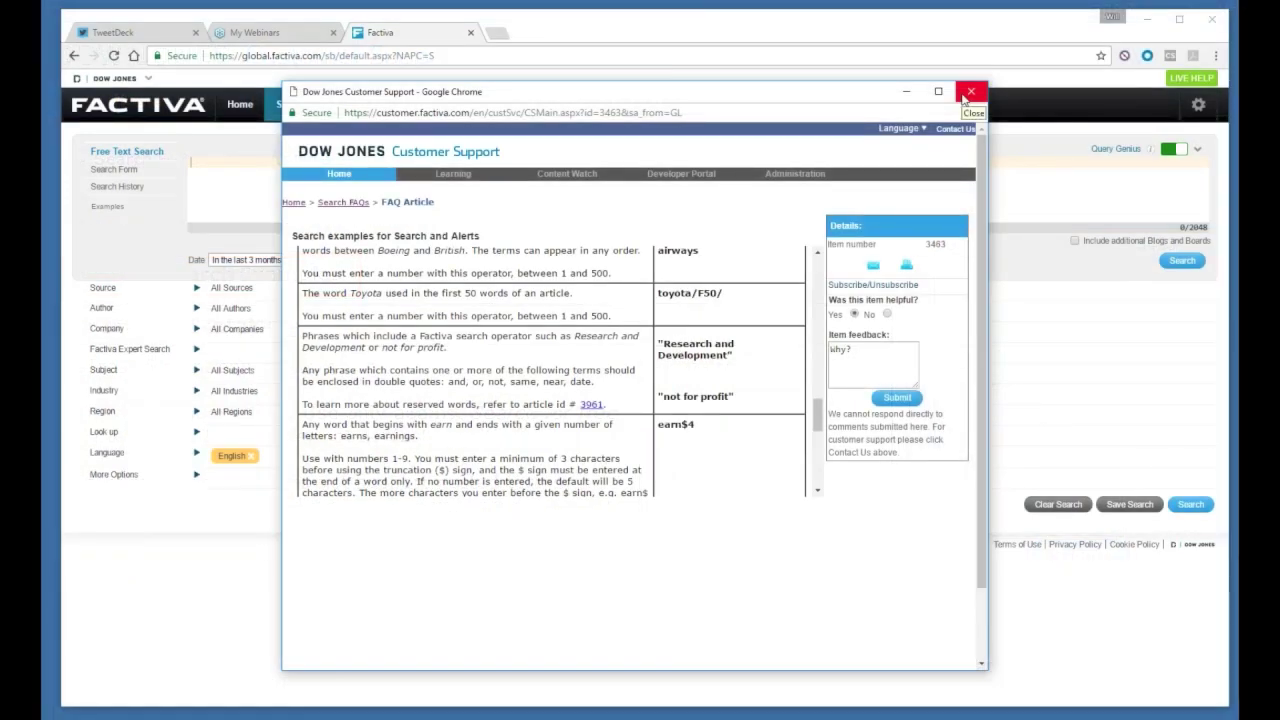
{"action": "left_click", "coordinate": [970, 92]}
Step: Search free text for 'Tim Cook and iphone' over the last 3 months
{"action": "type", "text": "T"}
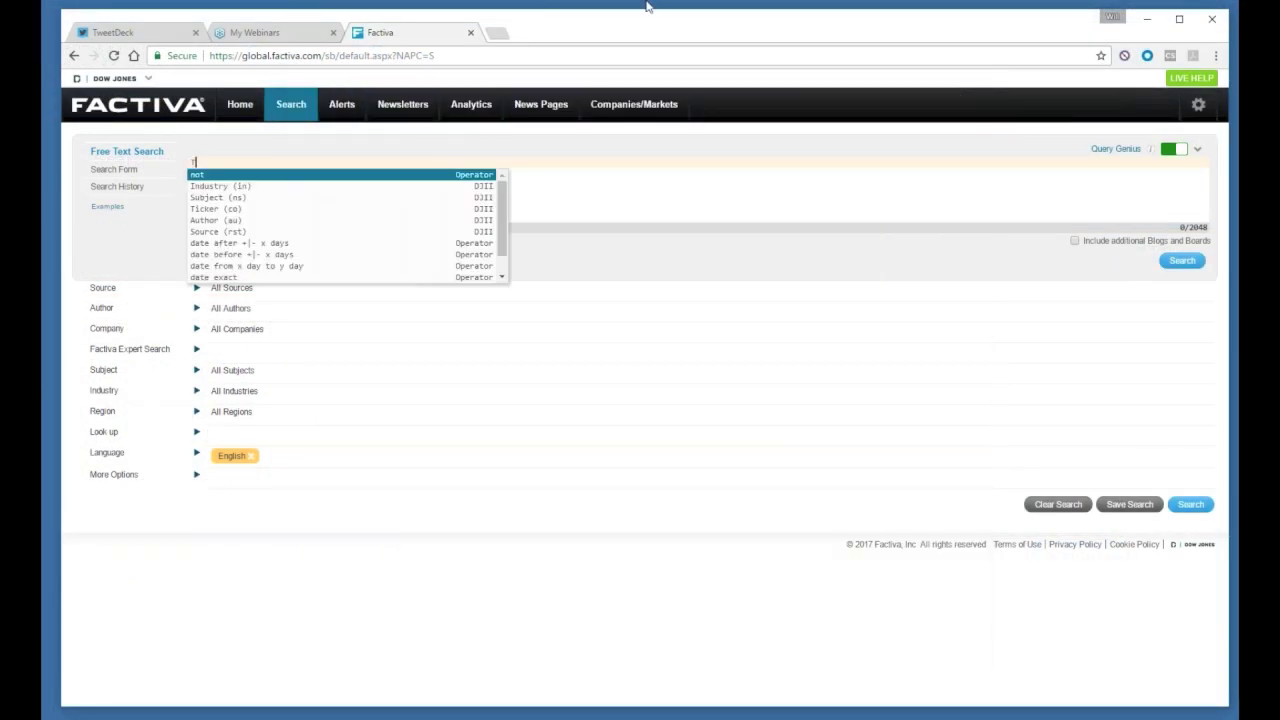
{"action": "type", "text": "im Cook "}
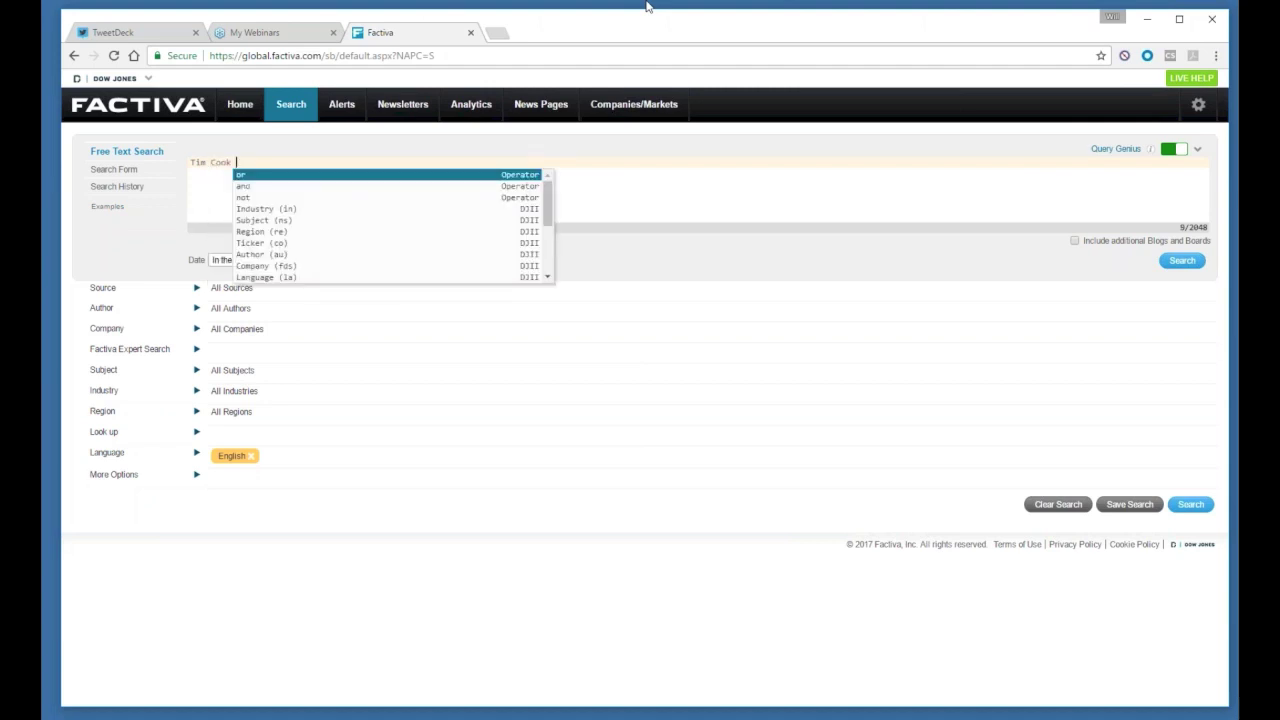
{"action": "type", "text": "and i"}
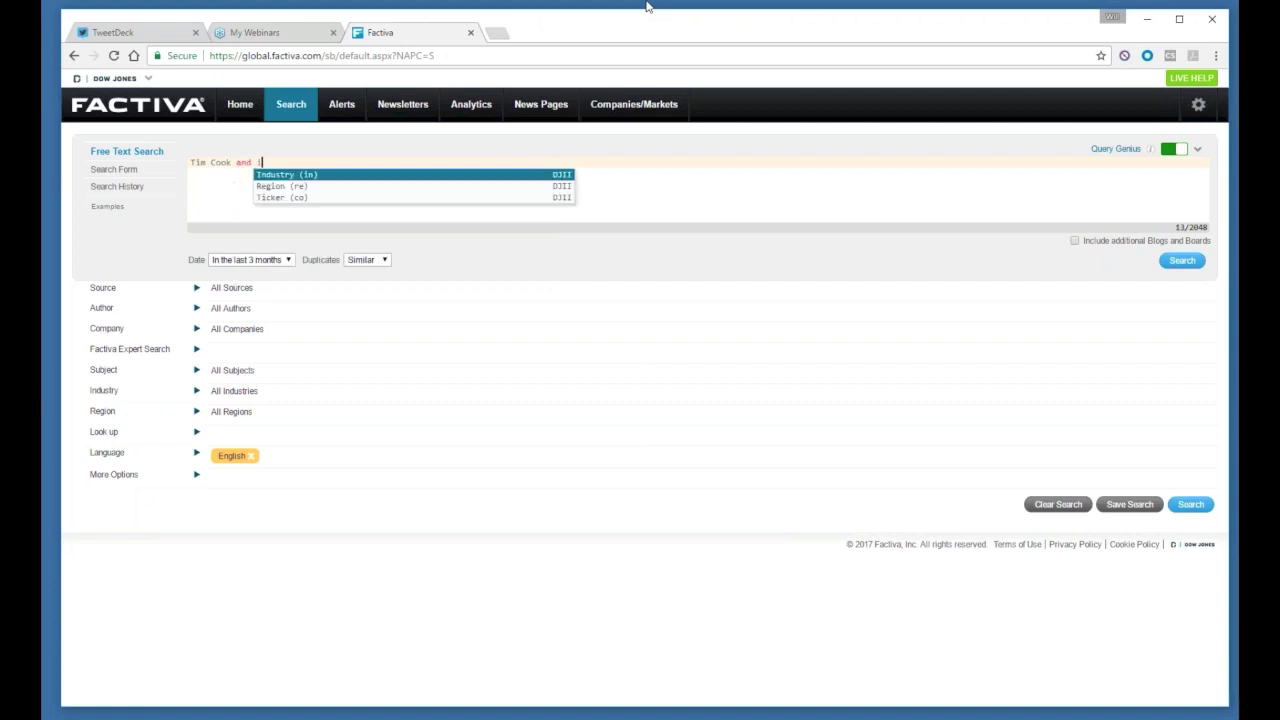
{"action": "type", "text": "phone"}
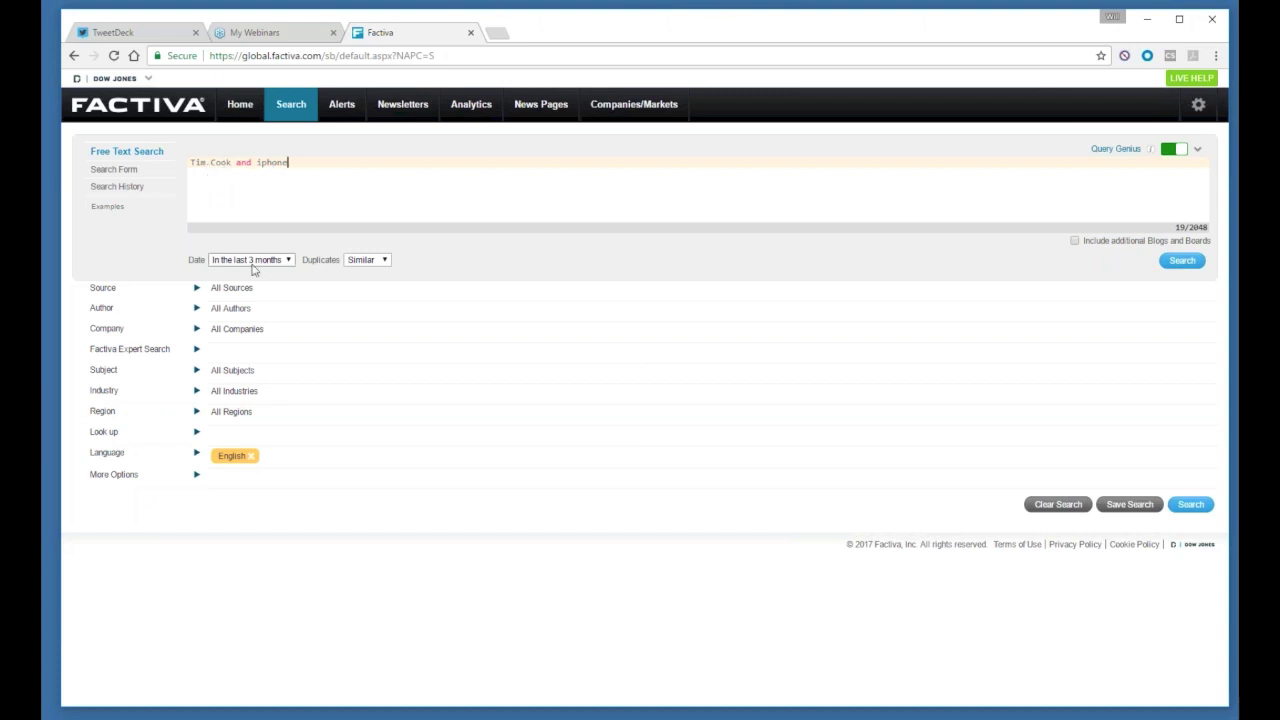
{"action": "left_click", "coordinate": [1192, 265]}
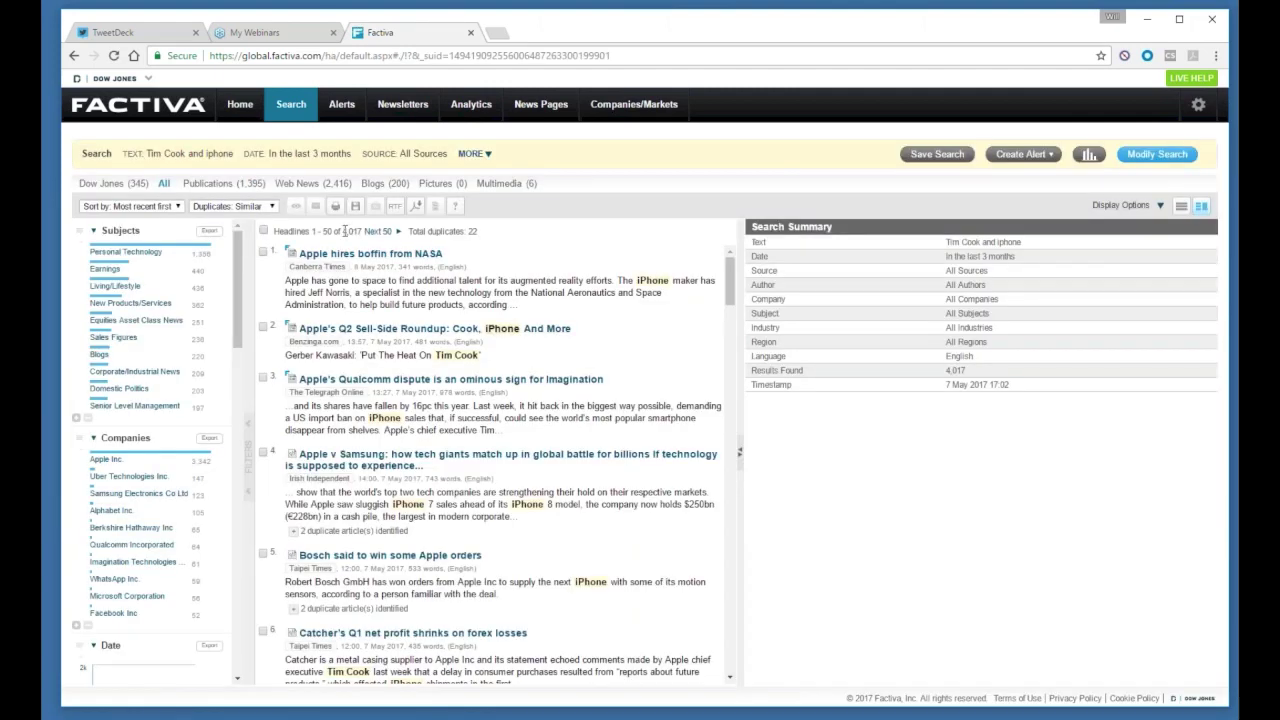
Step: Filter the 4,017 results to the Sales Figures subject and review the 236 articles
{"action": "left_click_drag", "start_coordinate": [344, 231], "coordinate": [364, 231]}
{"action": "left_click", "coordinate": [508, 243]}
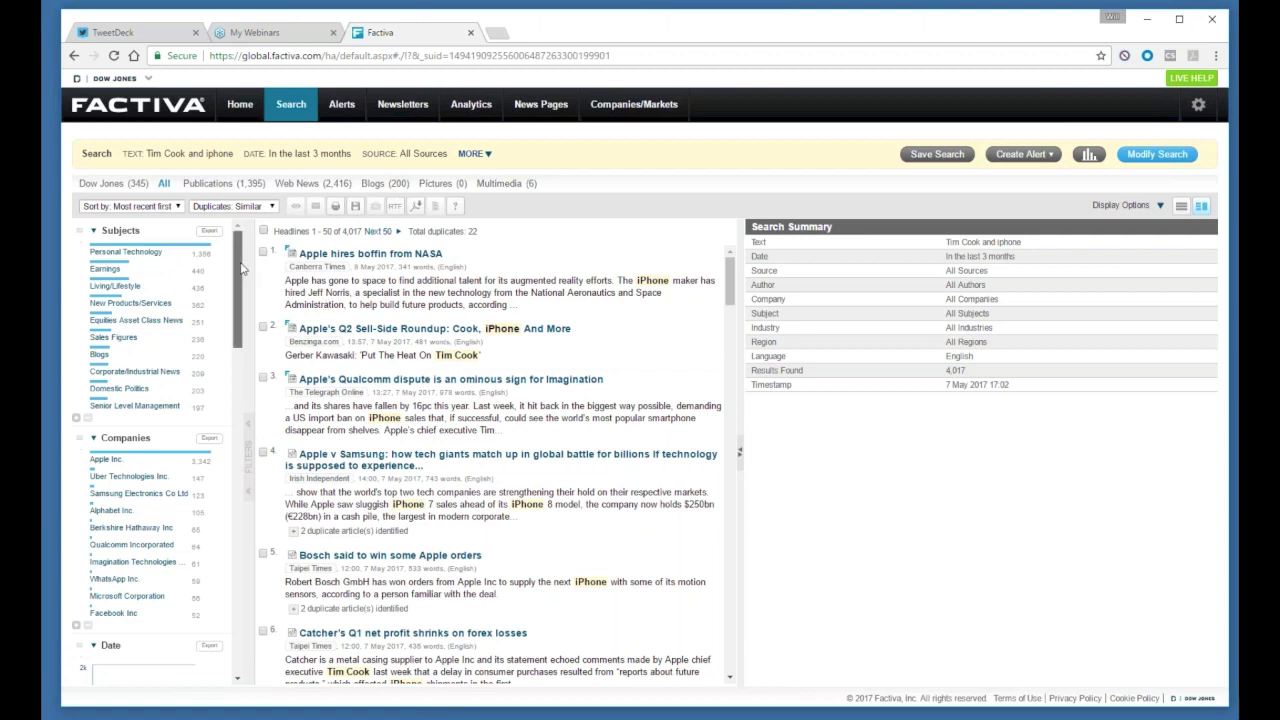
{"action": "scroll", "coordinate": [245, 272], "scroll_direction": "down", "scroll_amount": 1}
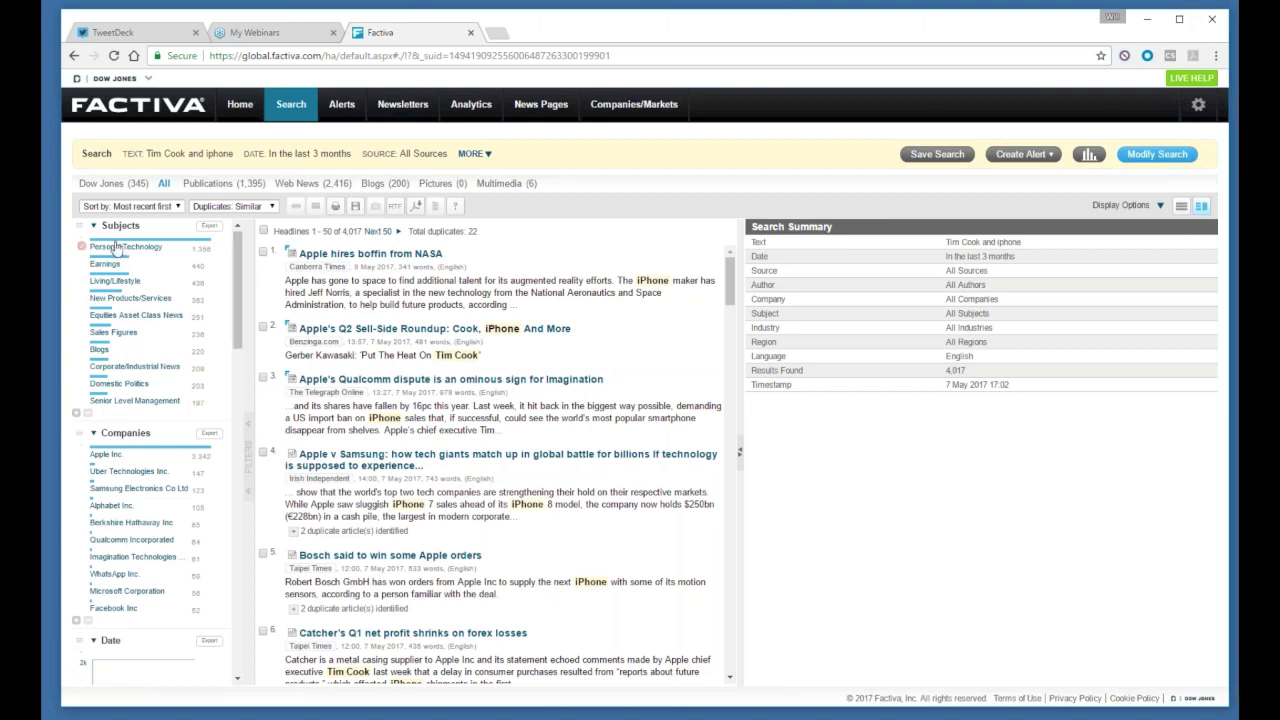
{"action": "left_click", "coordinate": [116, 335]}
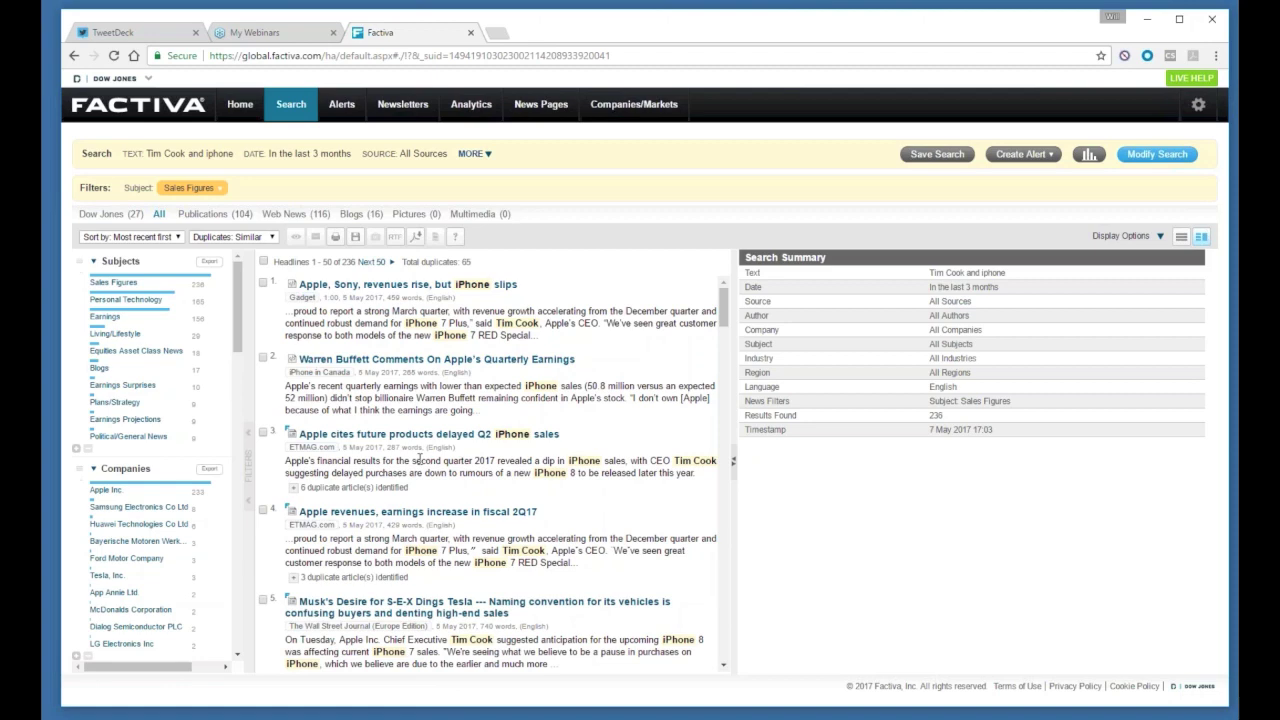
{"action": "scroll", "coordinate": [418, 458], "scroll_direction": "down", "scroll_amount": 3}
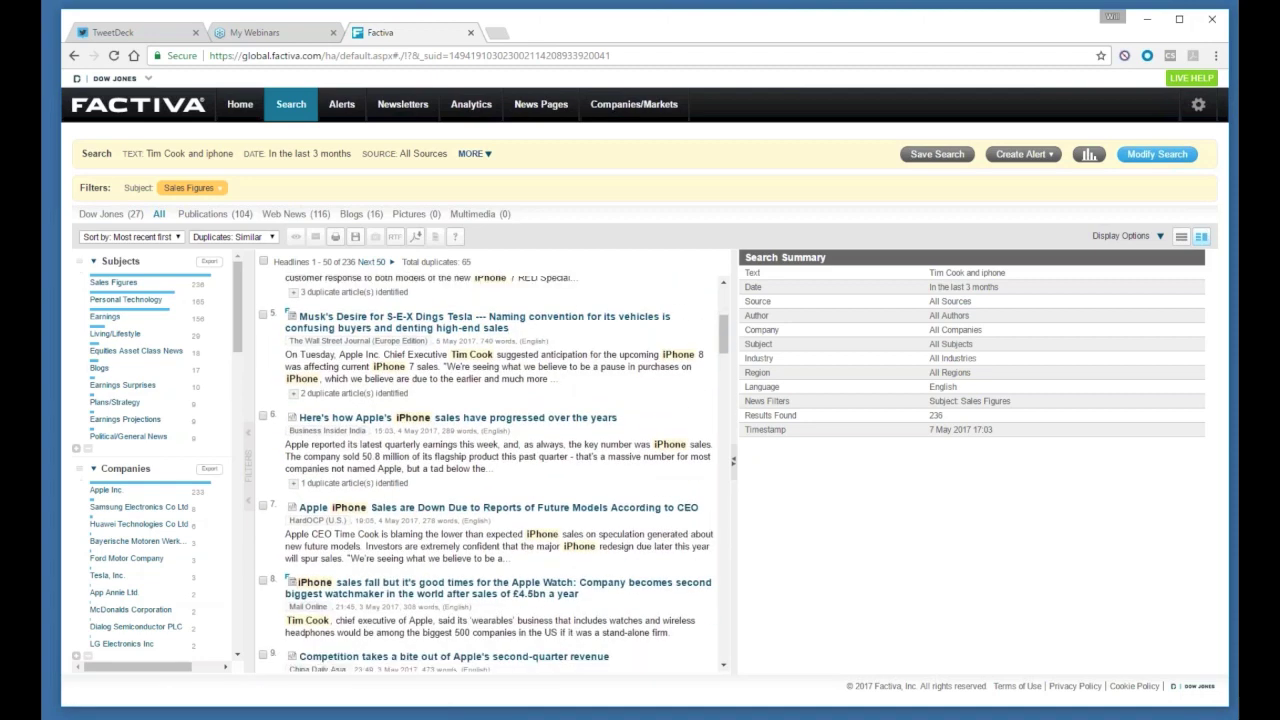
{"action": "scroll", "coordinate": [420, 465], "scroll_direction": "down", "scroll_amount": 2}
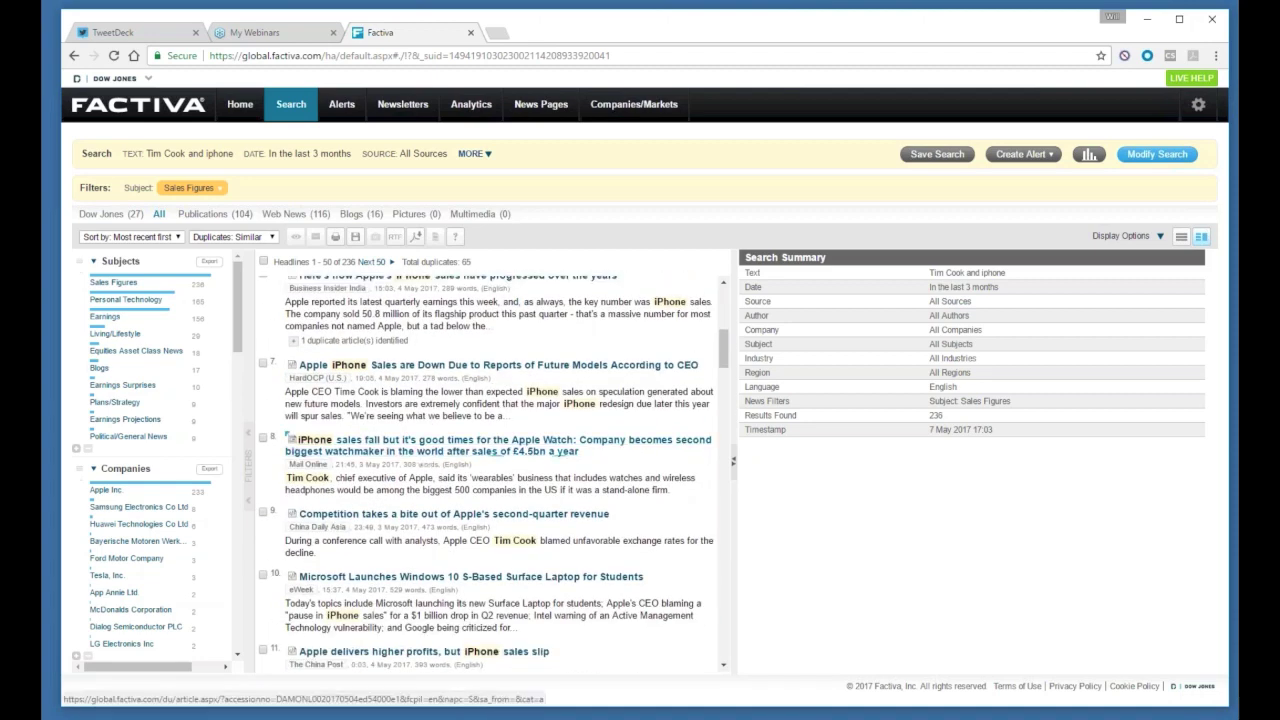
{"action": "left_click", "coordinate": [1136, 160]}
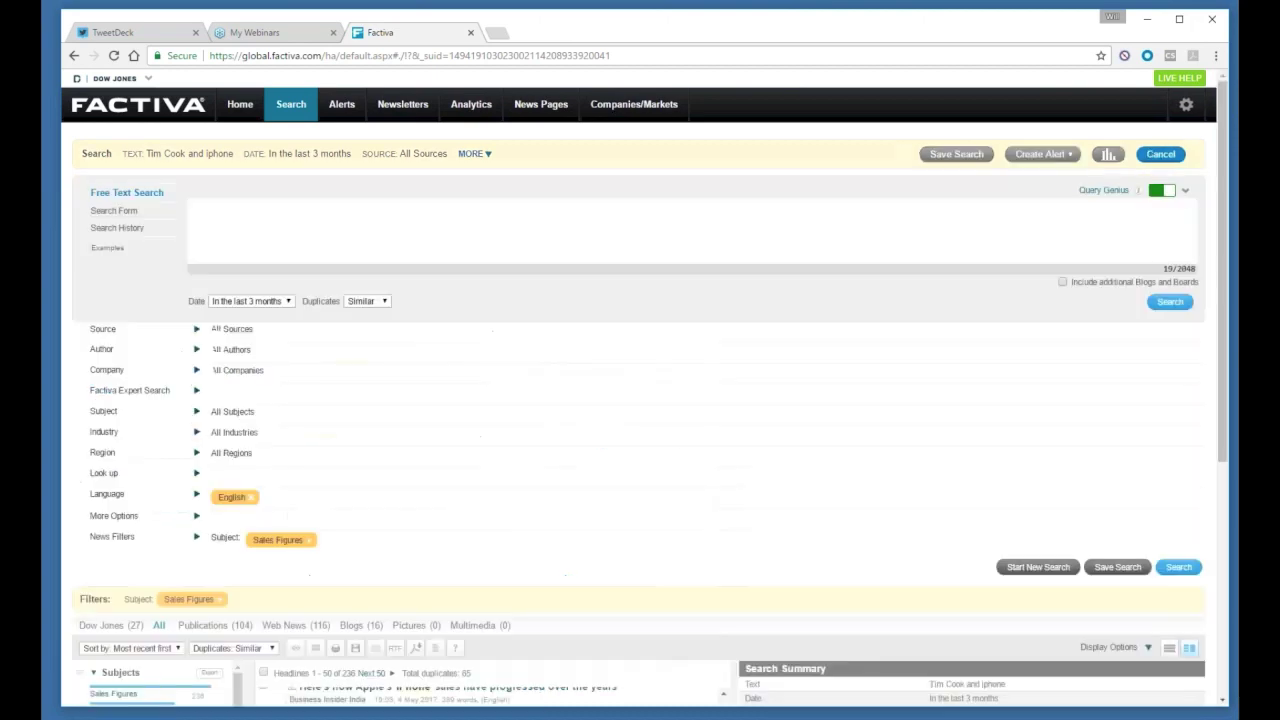
Step: Swap the Sales Figures filter for an Apple Inc. company filter and rerun, giving 3,342 results
{"action": "left_click", "coordinate": [290, 543]}
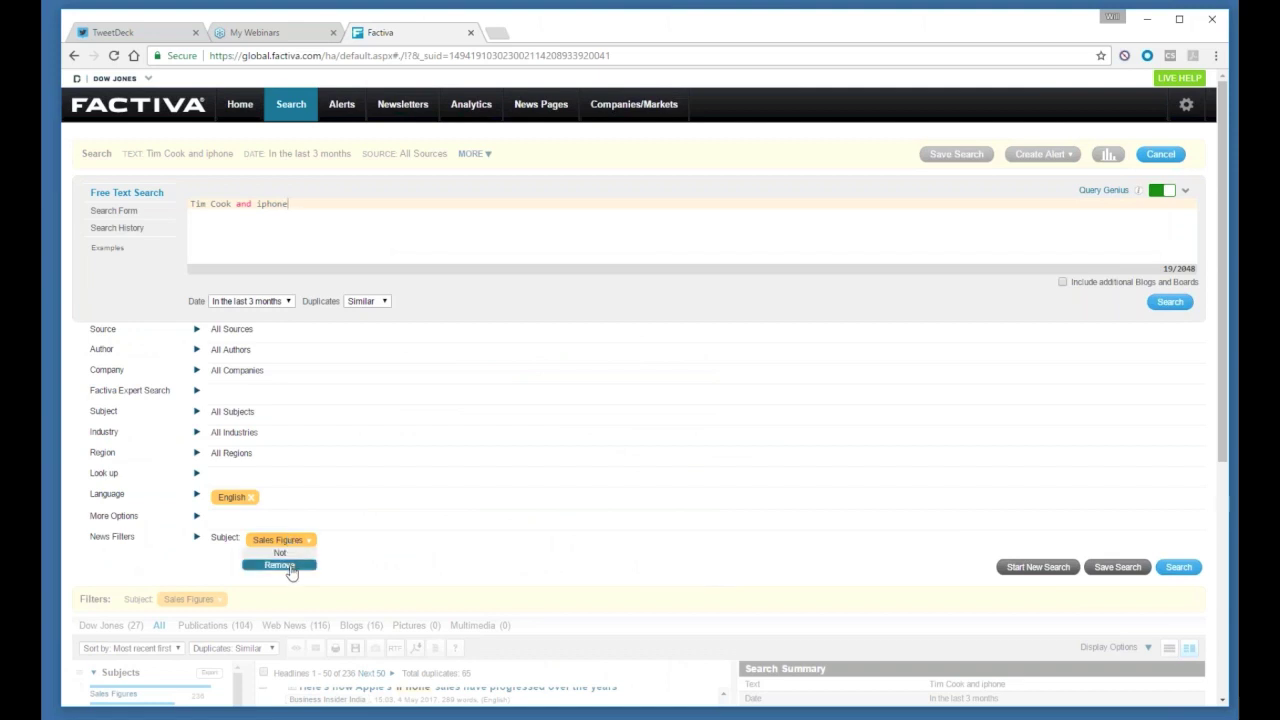
{"action": "left_click", "coordinate": [281, 565]}
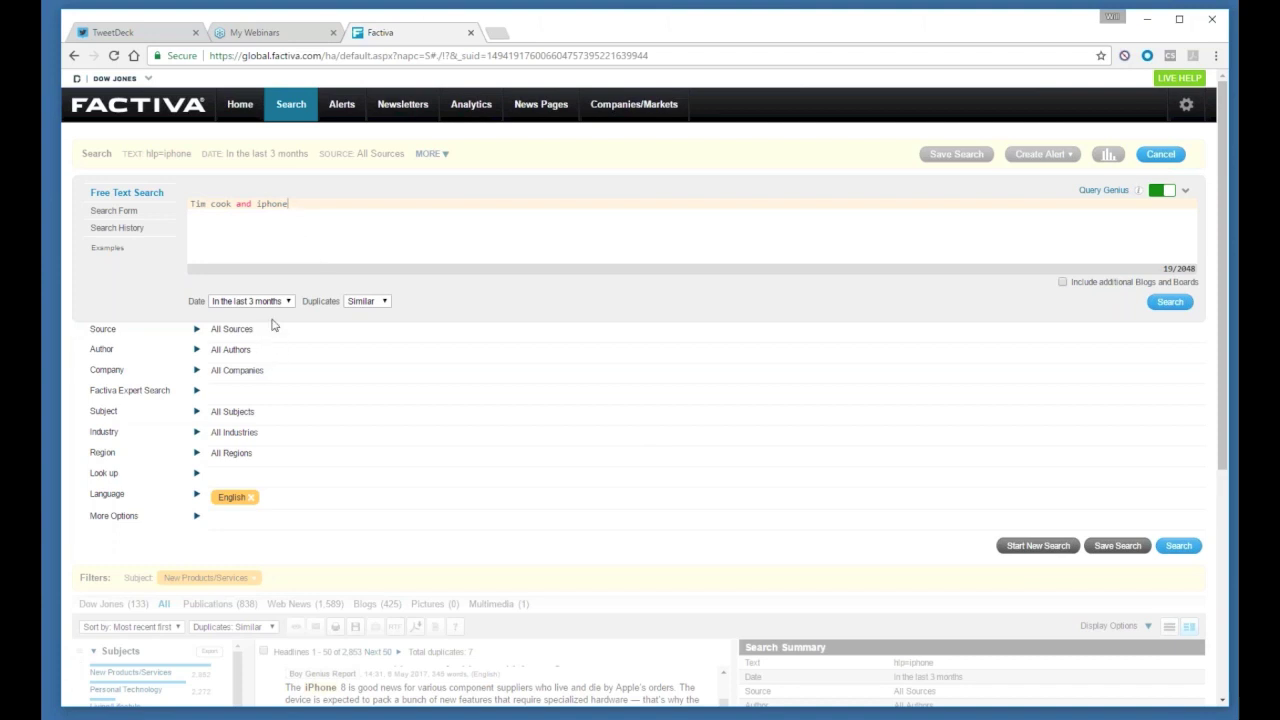
{"action": "left_click", "coordinate": [197, 371]}
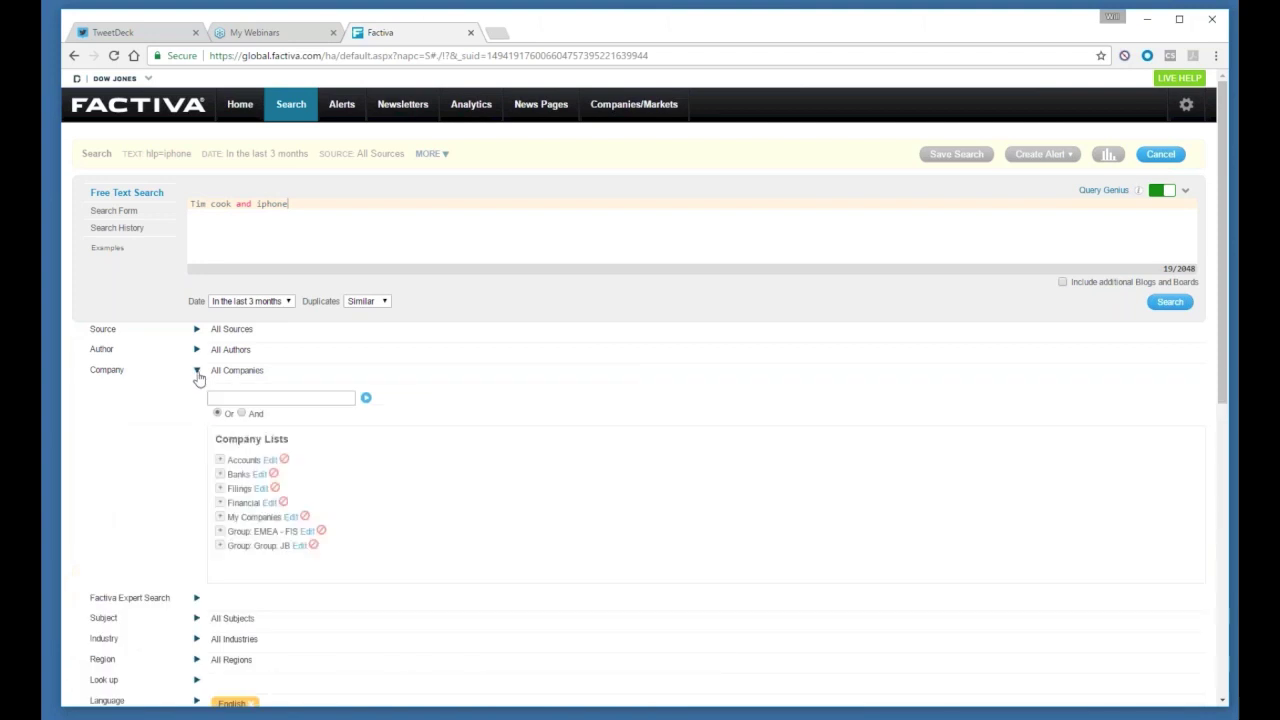
{"action": "left_click", "coordinate": [216, 396]}
{"action": "type", "text": "app"}
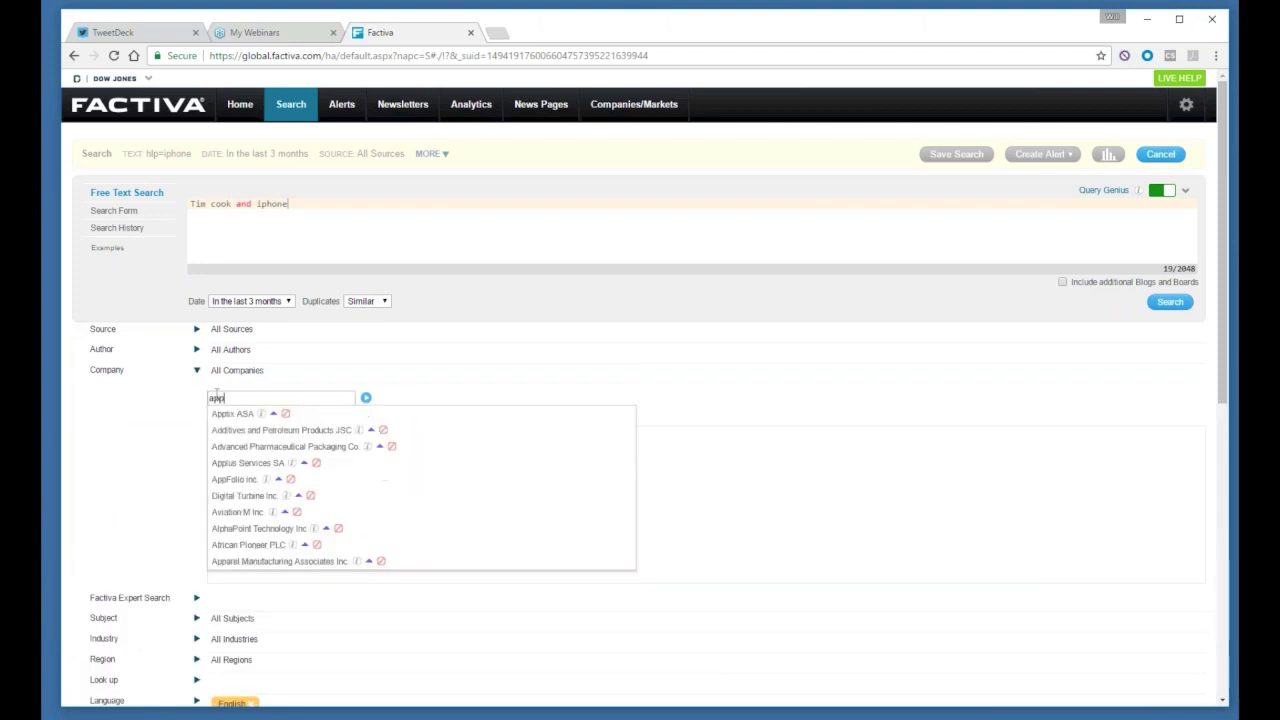
{"action": "type", "text": "le"}
{"action": "key", "text": "Down"}
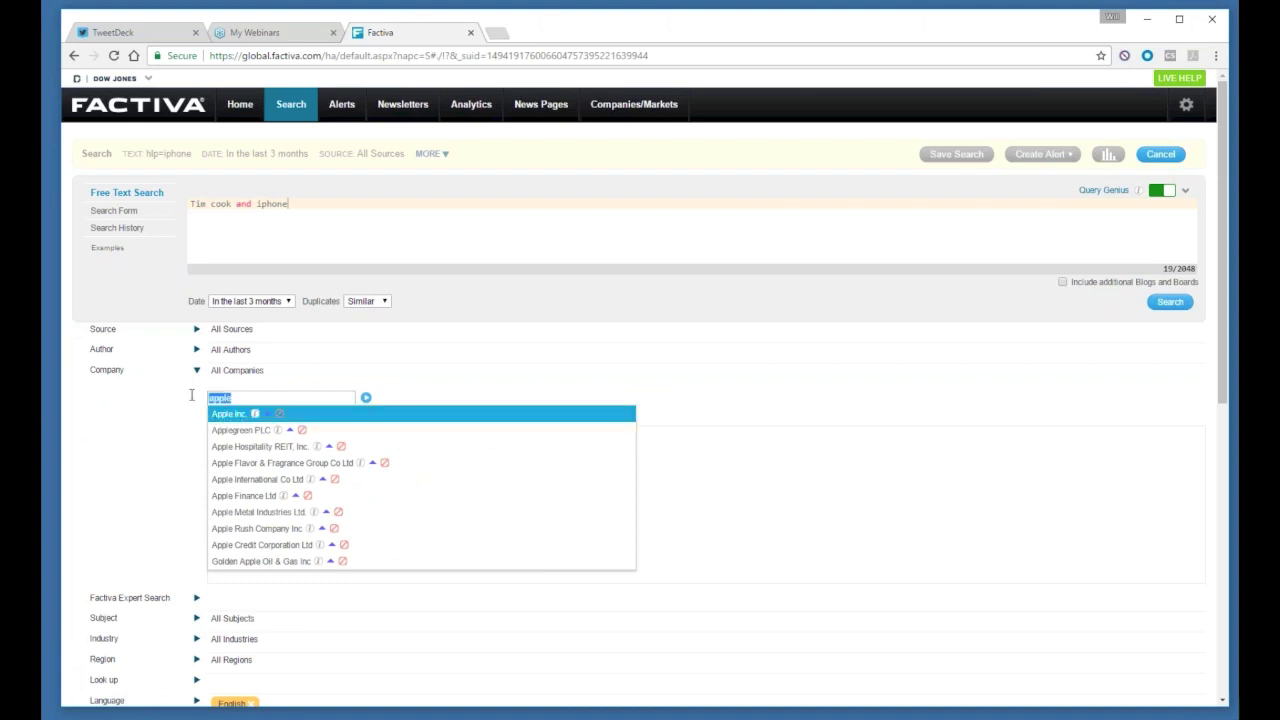
{"action": "left_click", "coordinate": [225, 415]}
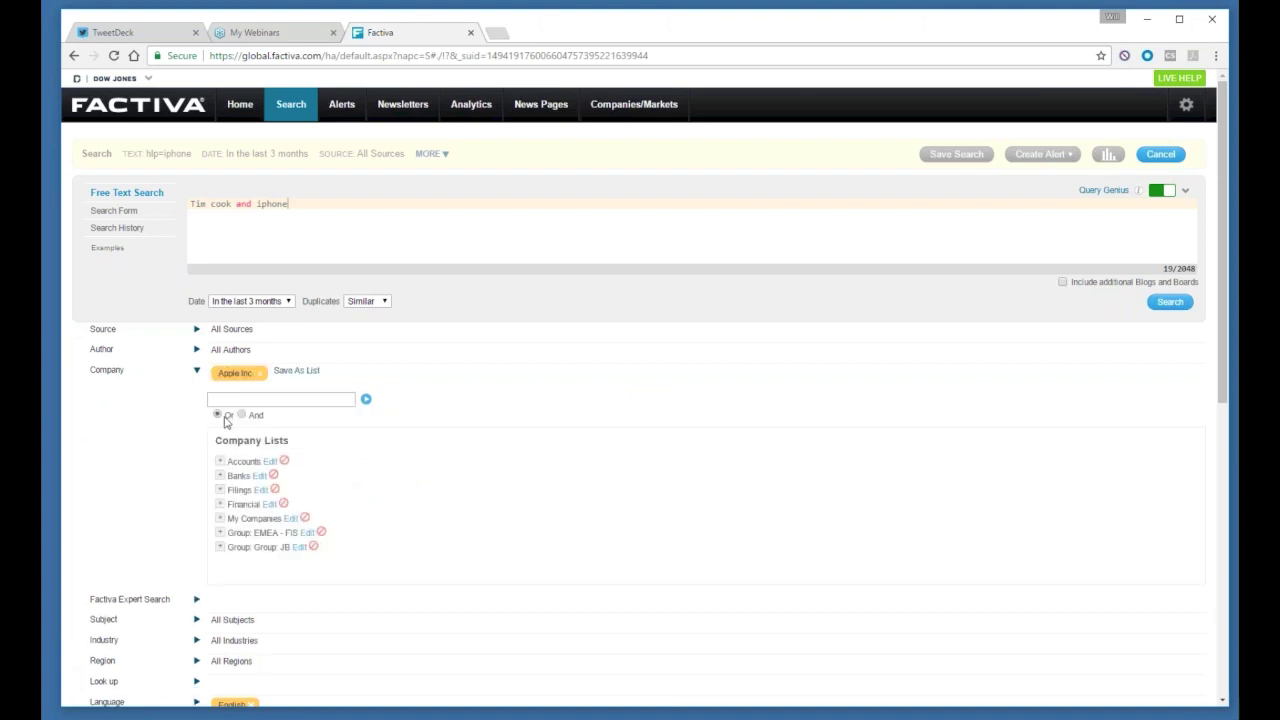
{"action": "left_click", "coordinate": [197, 372]}
{"action": "key", "text": "Return"}
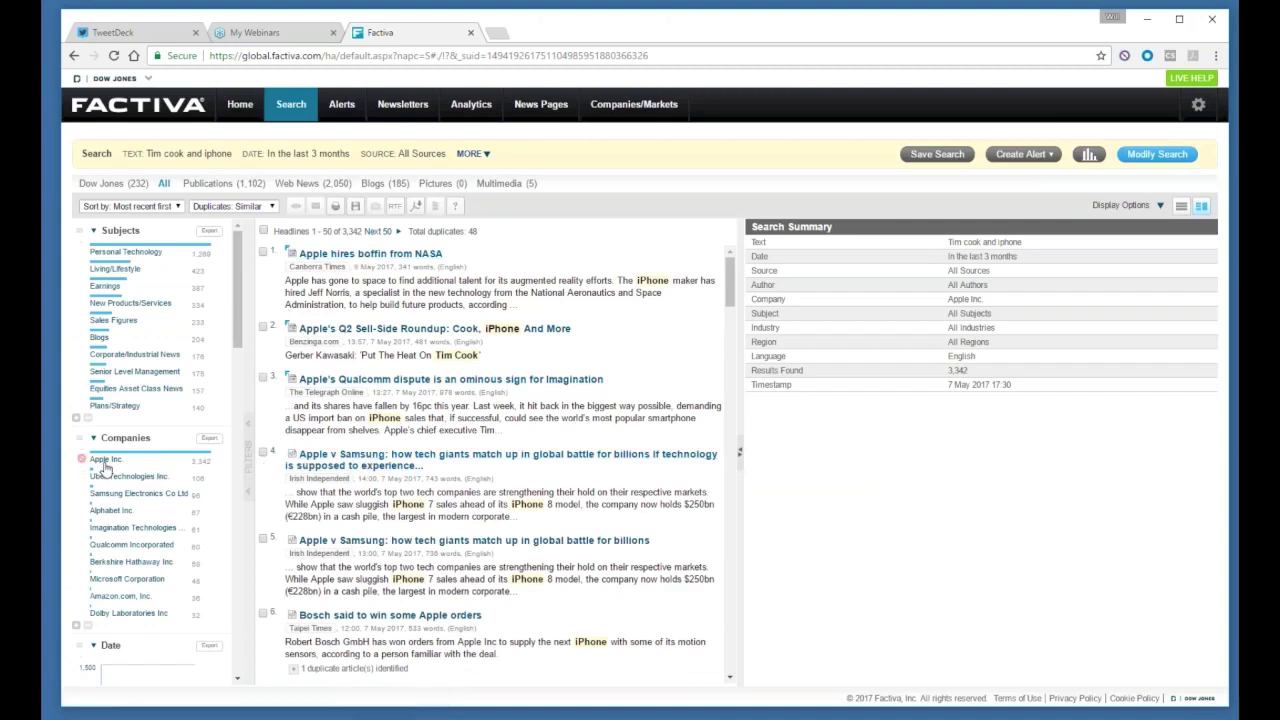
{"action": "left_click", "coordinate": [1157, 154]}
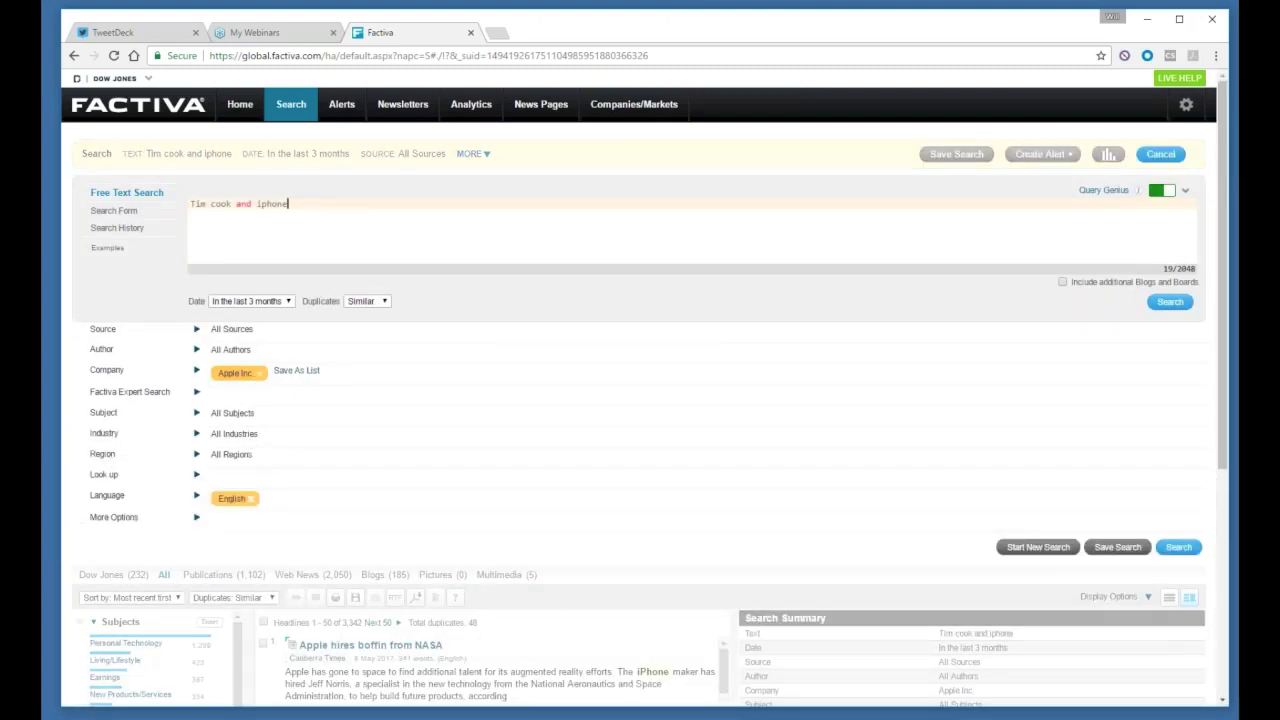
Step: Add United States as a region filter
{"action": "left_click", "coordinate": [196, 455]}
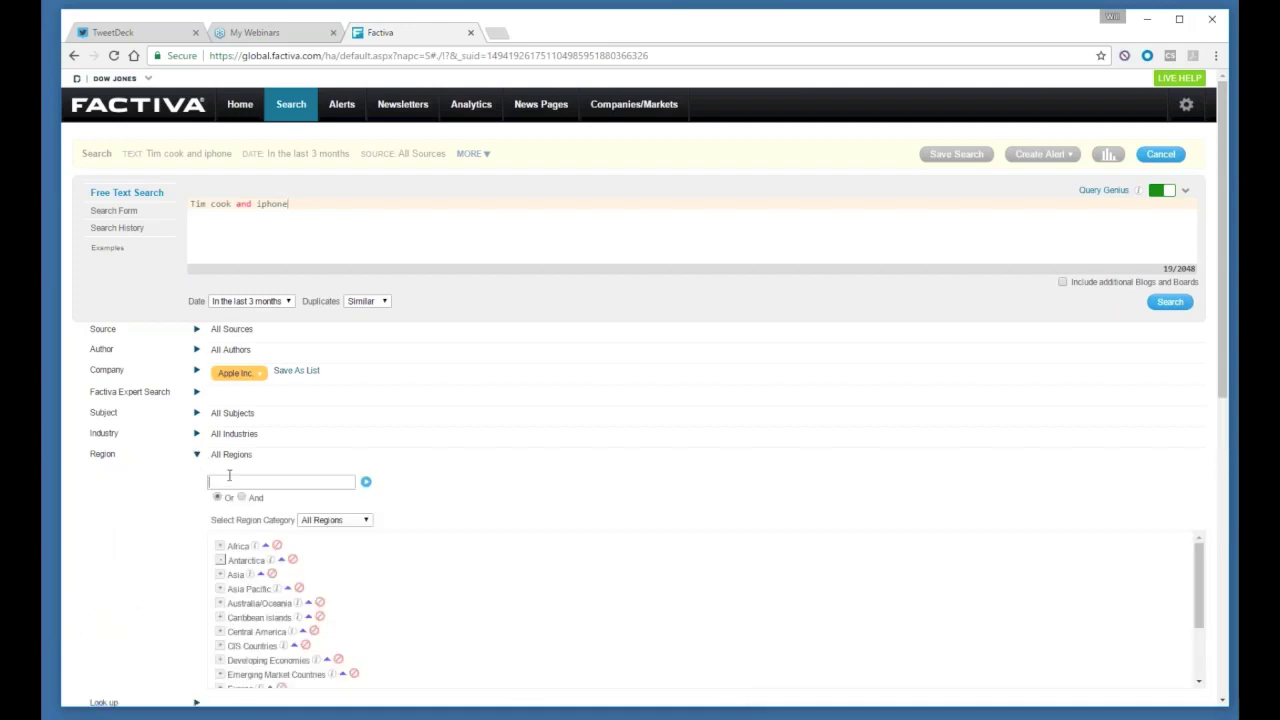
{"action": "left_click", "coordinate": [229, 477]}
{"action": "type", "text": "united"}
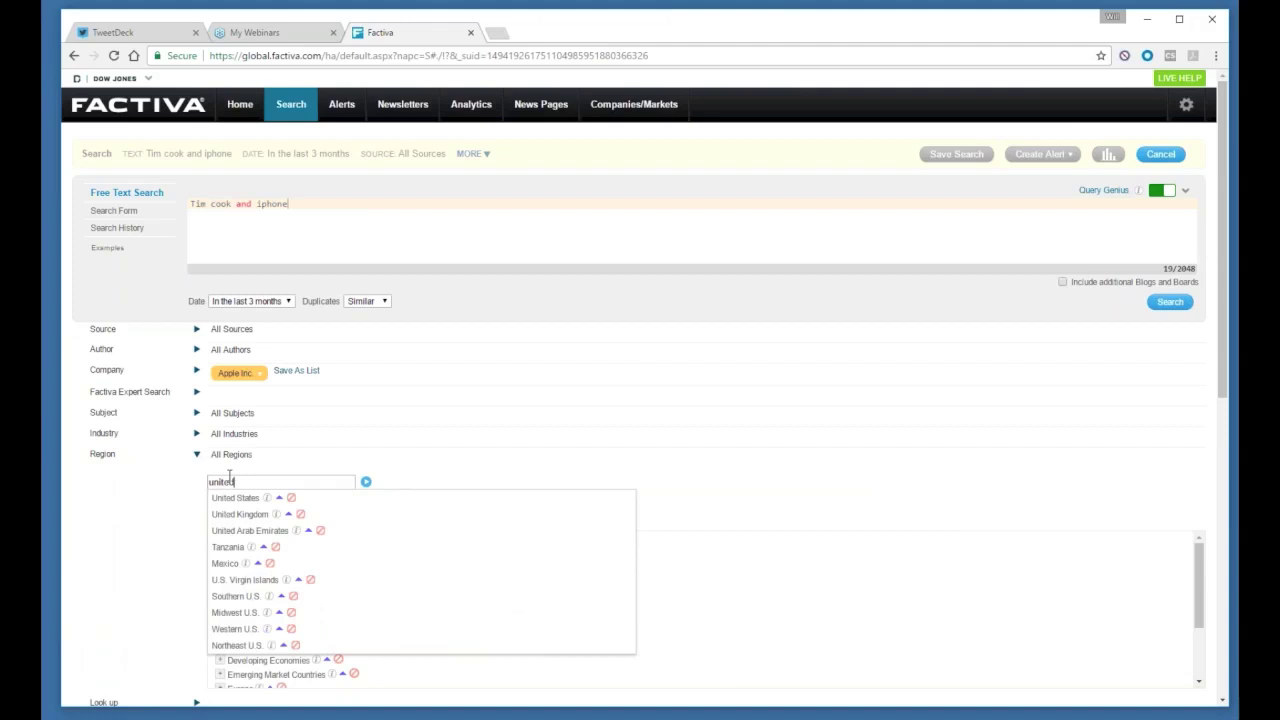
{"action": "key", "text": "Down"}
{"action": "key", "text": "Return"}
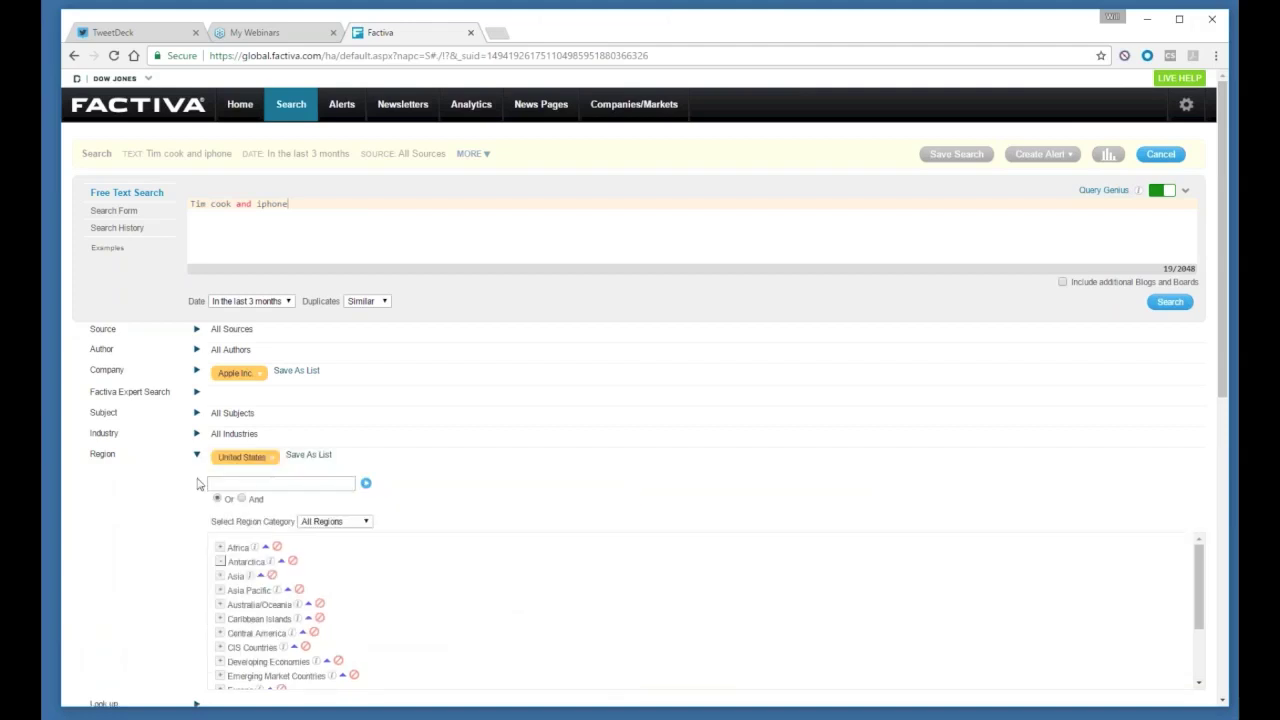
{"action": "left_click", "coordinate": [197, 452]}
Step: Add a Smartphones industry filter and run the search, returning 838 articles
{"action": "left_click", "coordinate": [197, 433]}
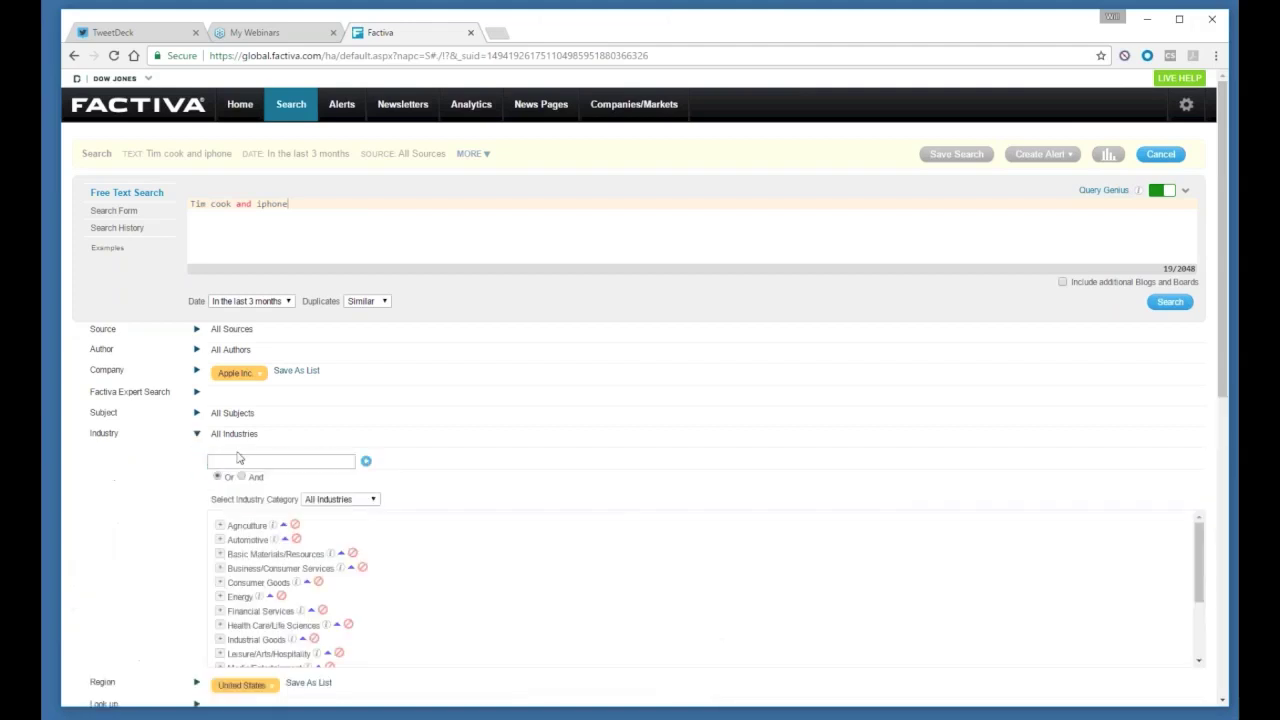
{"action": "type", "text": "sma"}
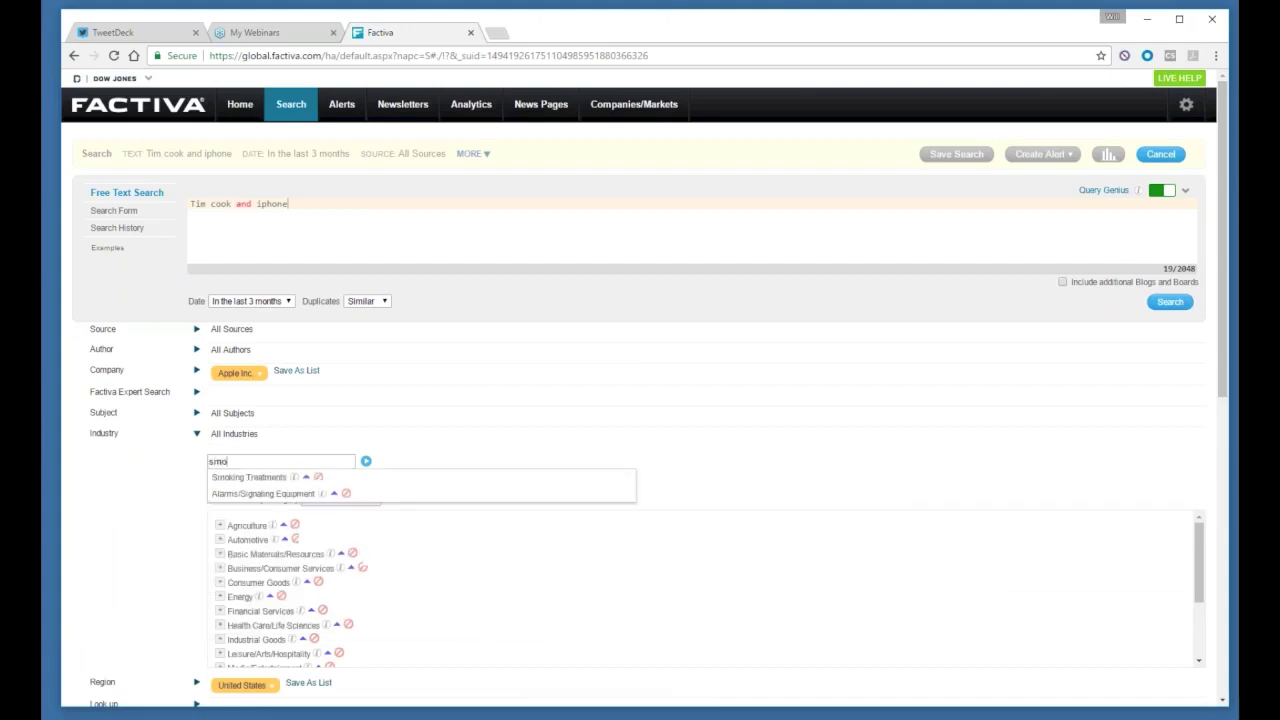
{"action": "type", "text": "r"}
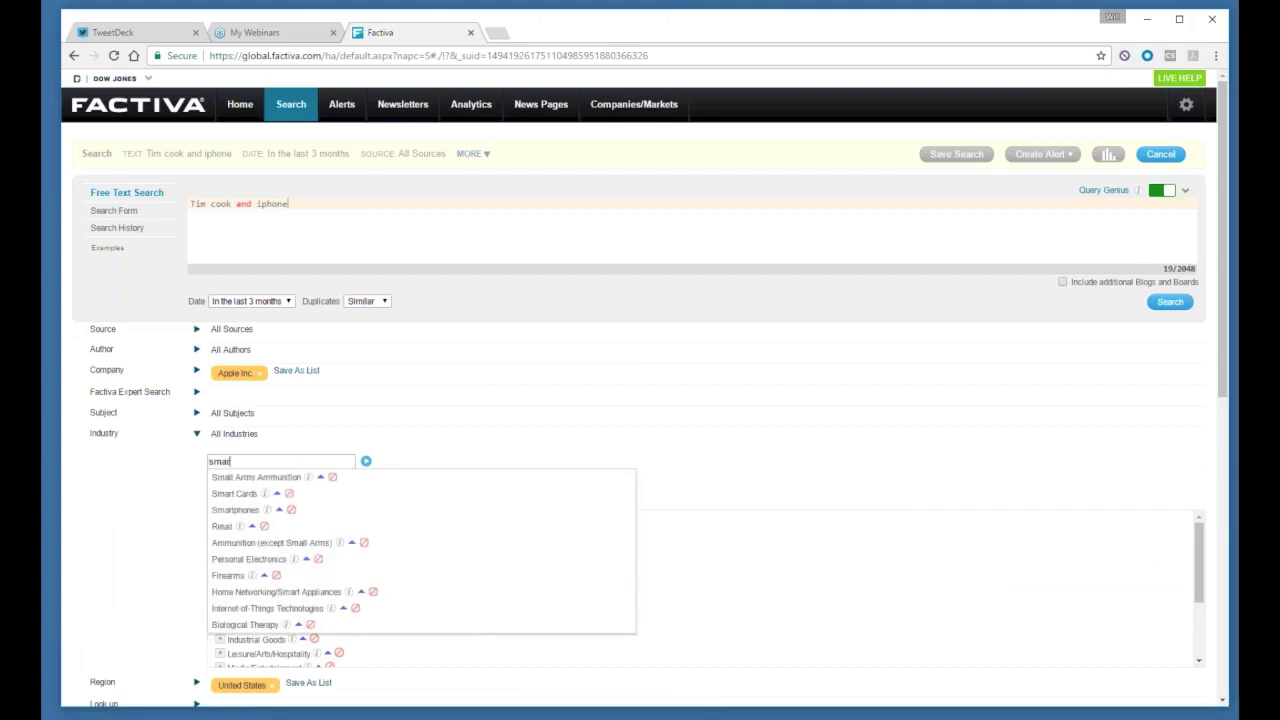
{"action": "type", "text": "t phone"}
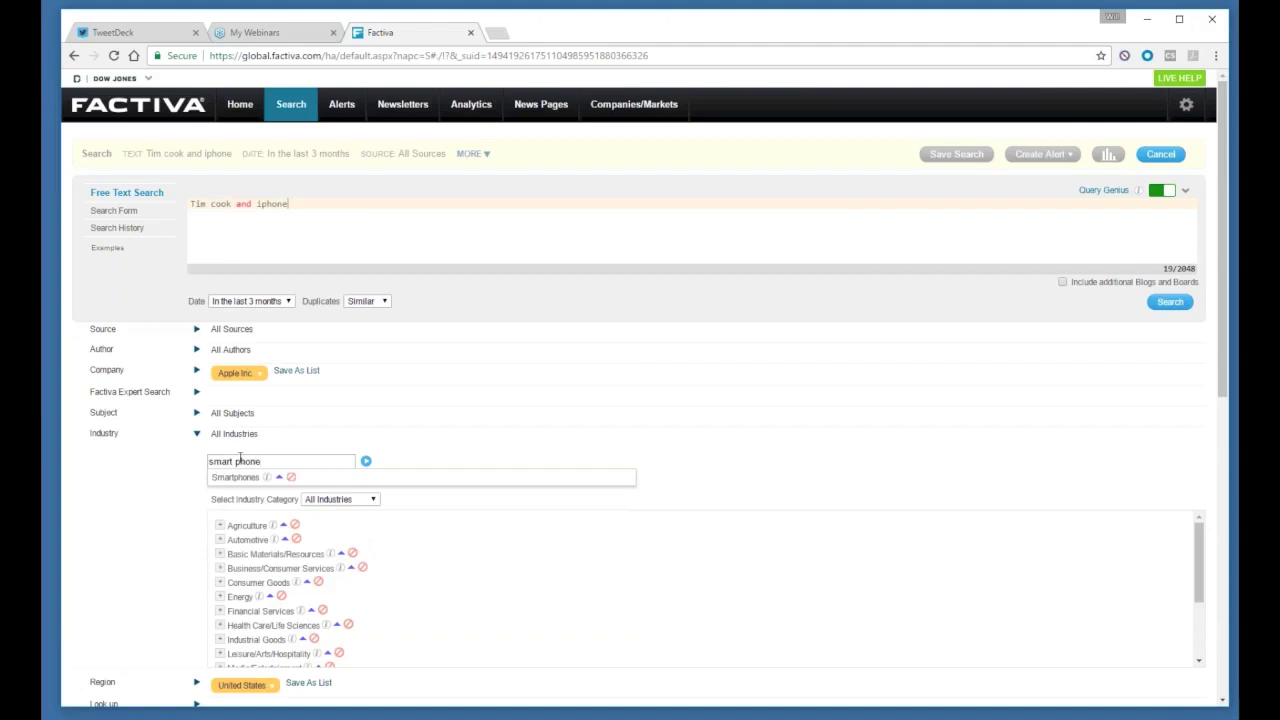
{"action": "key", "text": "Down"}
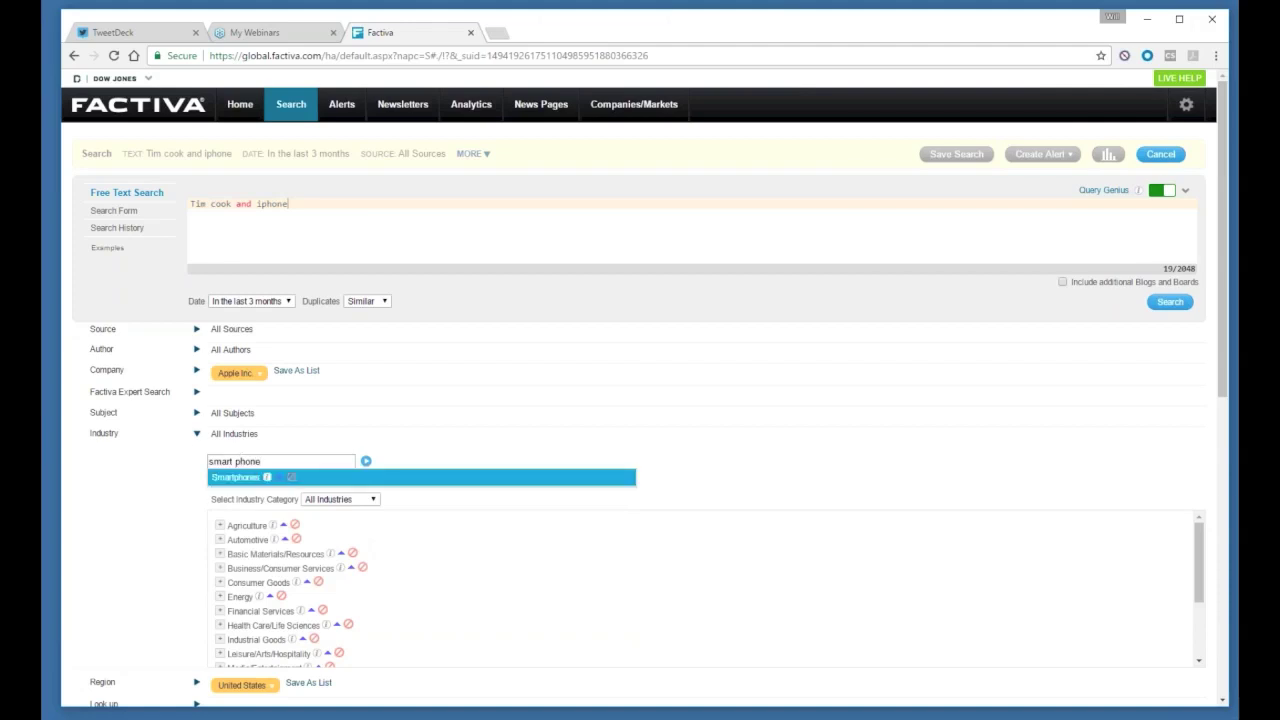
{"action": "key", "text": "Return"}
{"action": "left_click", "coordinate": [197, 437]}
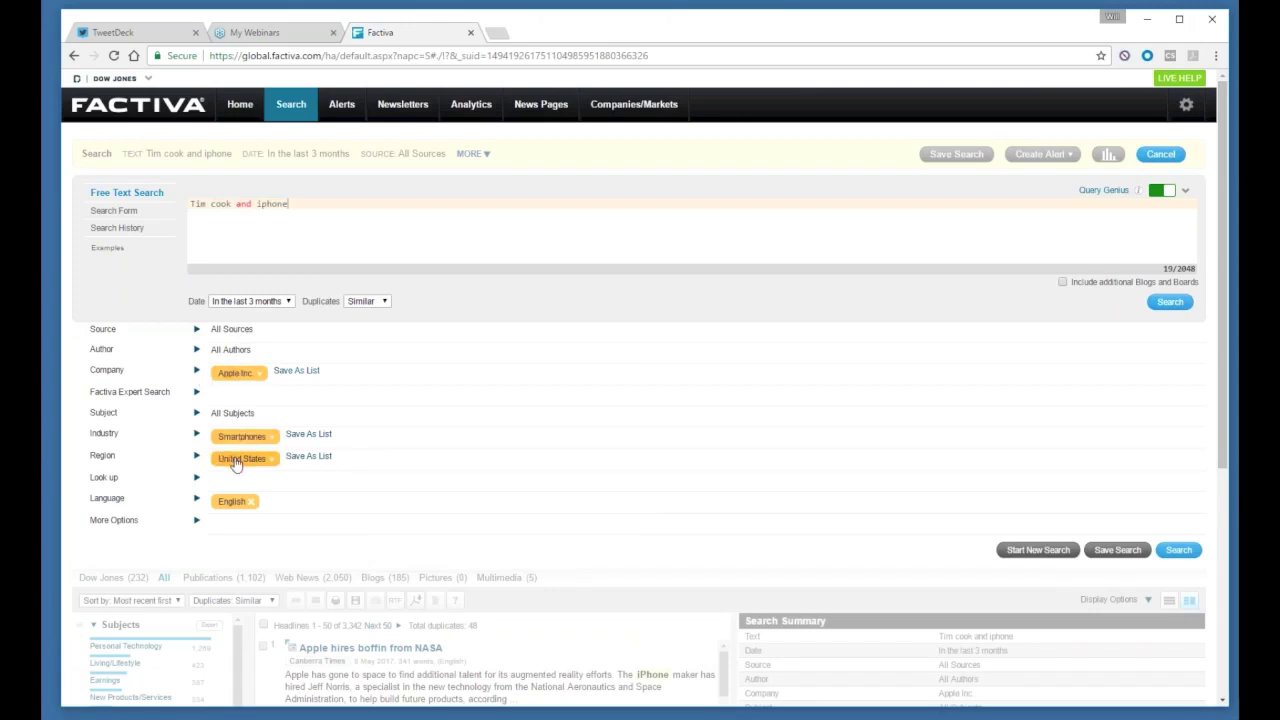
{"action": "left_click", "coordinate": [1165, 305]}
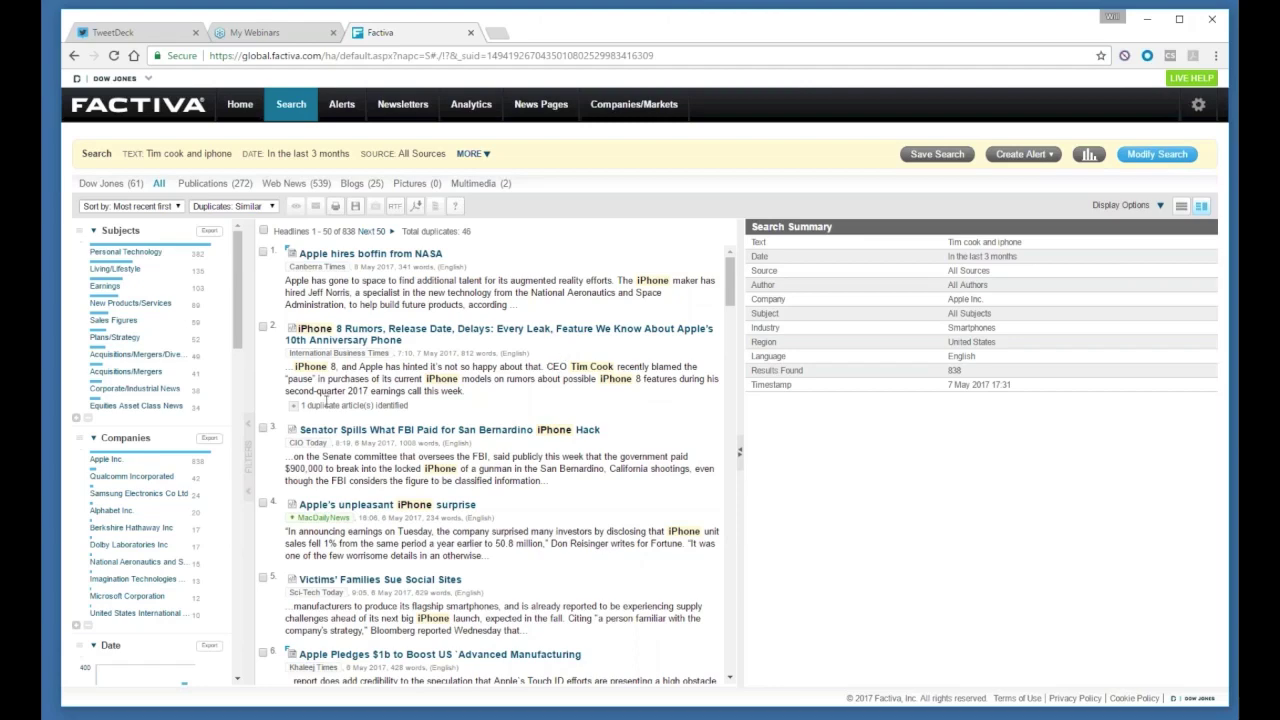
{"action": "left_click", "coordinate": [1157, 156]}
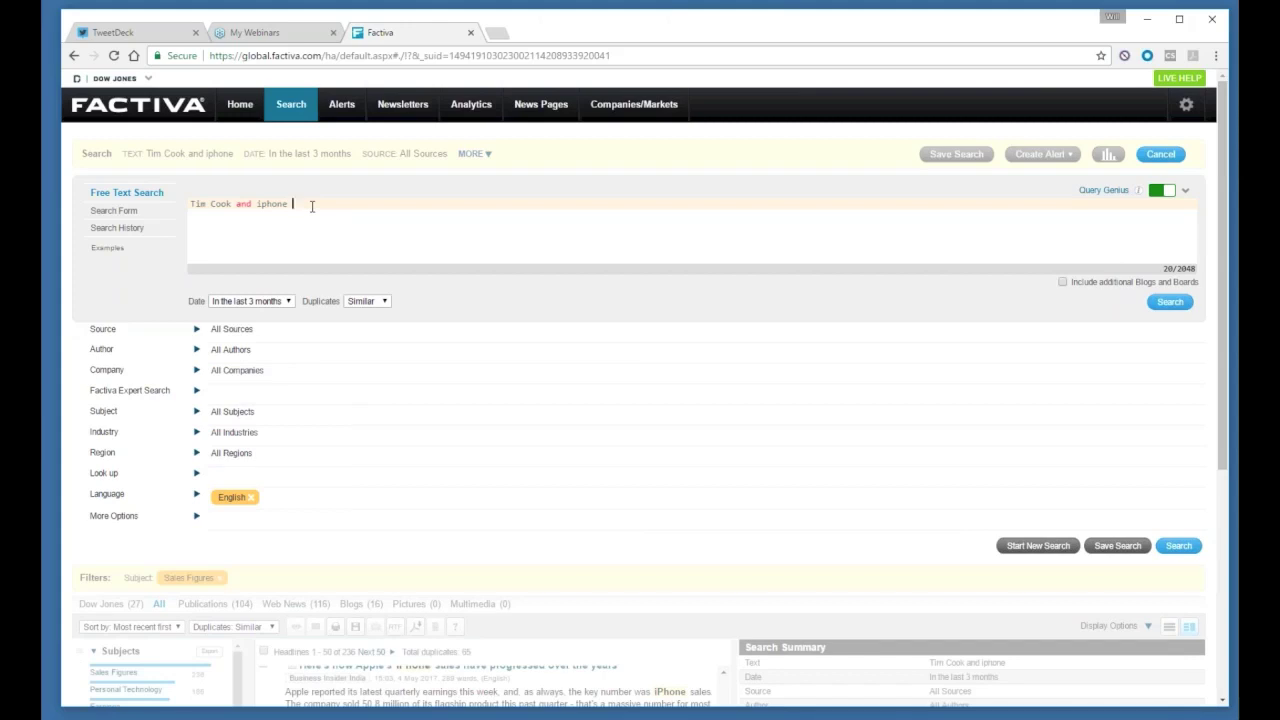
Step: Edit the query to 'Tim Cook and (iphone or ipad)' and search, getting 4,147 articles
{"action": "type", "text": "or ipad"}
{"action": "type", "text": ")"}
{"action": "key", "text": "Left"}
{"action": "key", "text": "Left"}
{"action": "key", "text": "Left"}
{"action": "key", "text": "Left"}
{"action": "key", "text": "Left"}
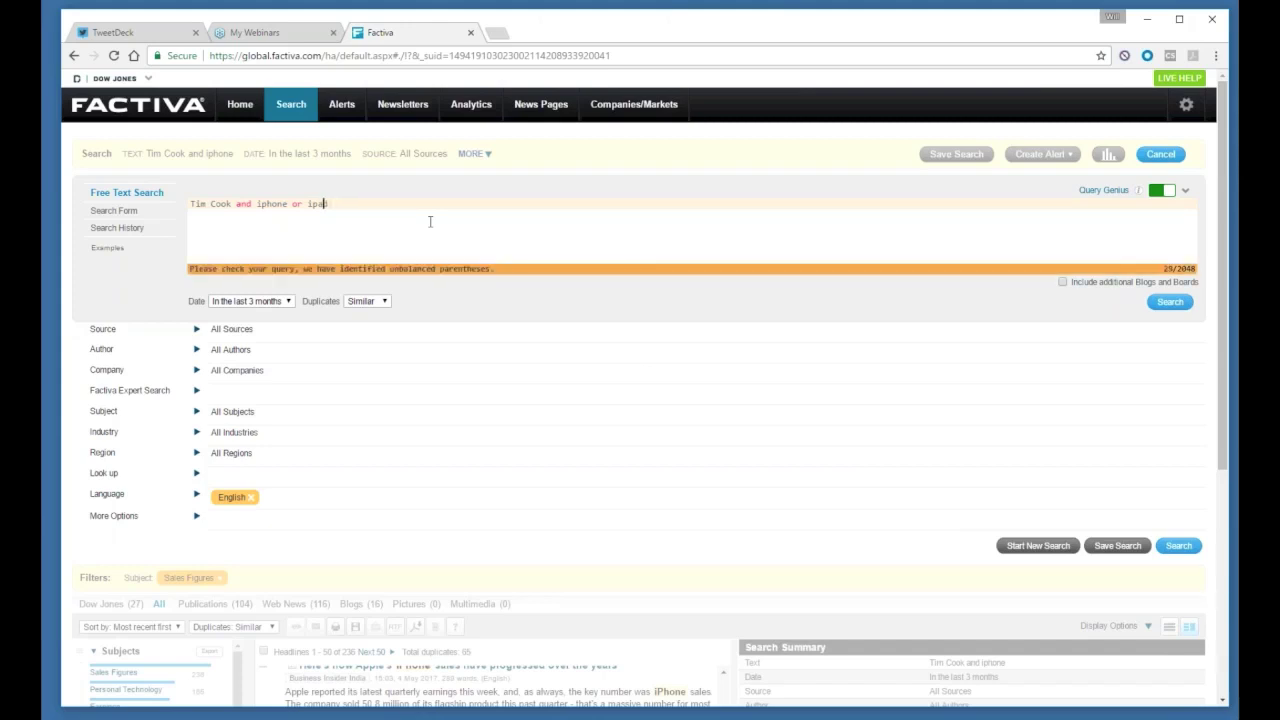
{"action": "key", "text": "Left"}
{"action": "key", "text": "Left"}
{"action": "type", "text": "("}
{"action": "key", "text": "BackSpace"}
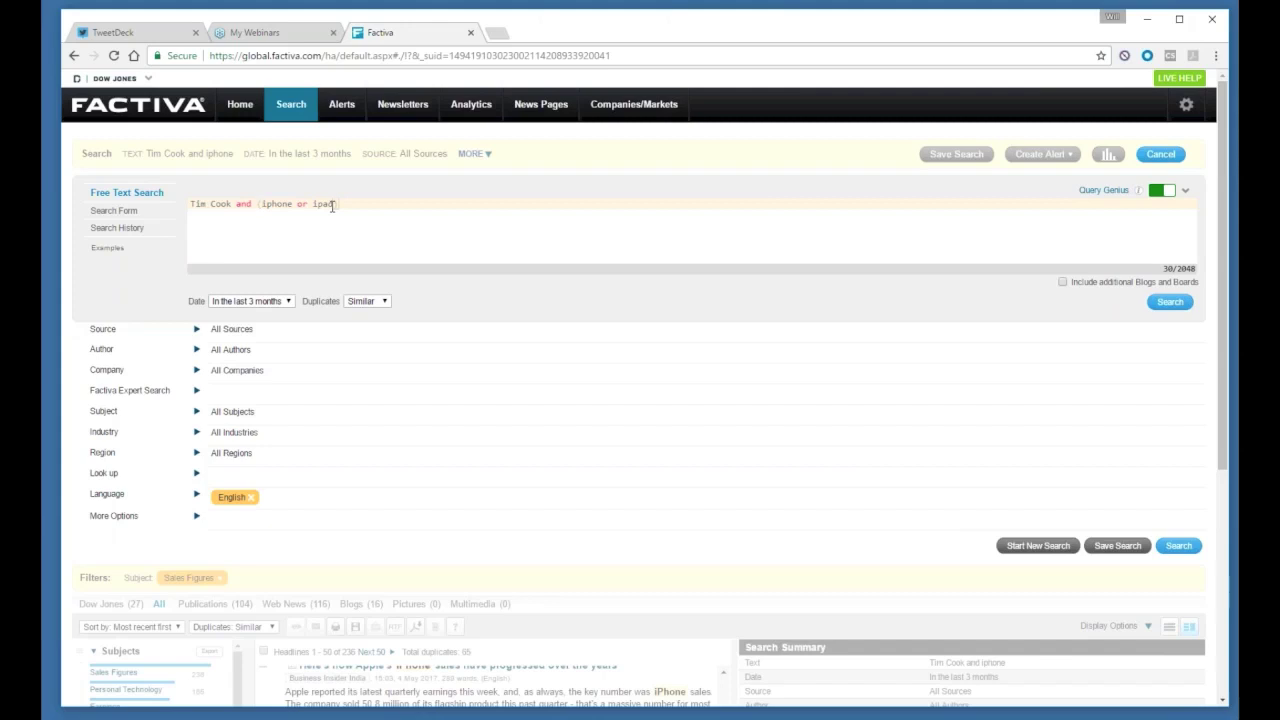
{"action": "left_click", "coordinate": [232, 204]}
{"action": "left_click", "coordinate": [1171, 305]}
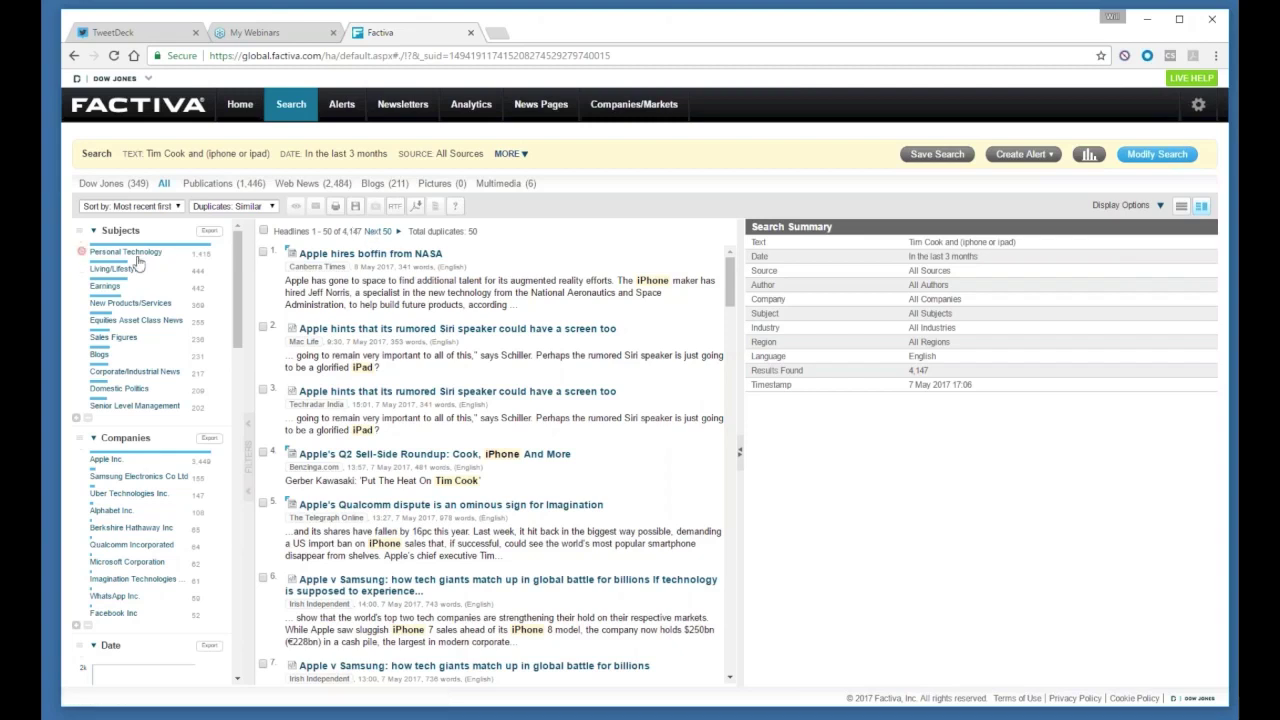
Step: Filter the Tim Cook and (iphone or ipad) results to New Products/Services, leaving 369 articles
{"action": "mouse_move", "coordinate": [238, 260]}
{"action": "left_mouse_down"}
{"action": "mouse_move", "coordinate": [240, 298]}
{"action": "mouse_move", "coordinate": [243, 256]}
{"action": "left_mouse_up"}
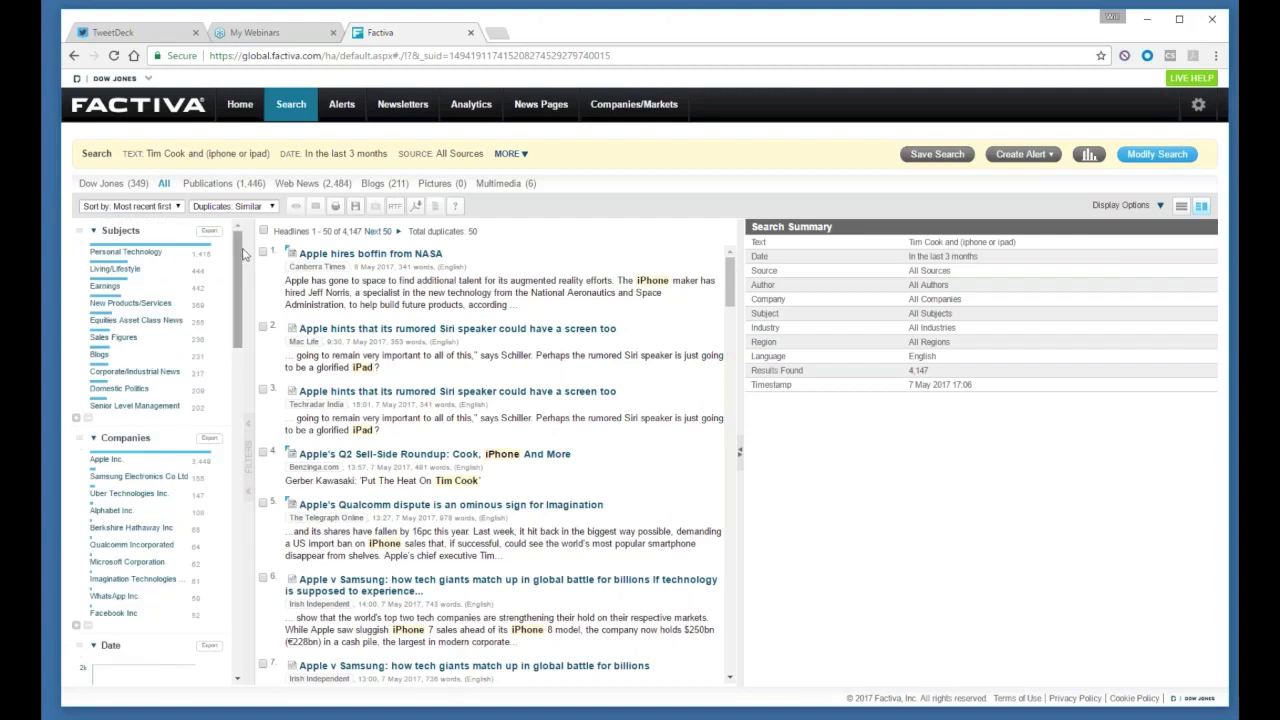
{"action": "left_click", "coordinate": [150, 306]}
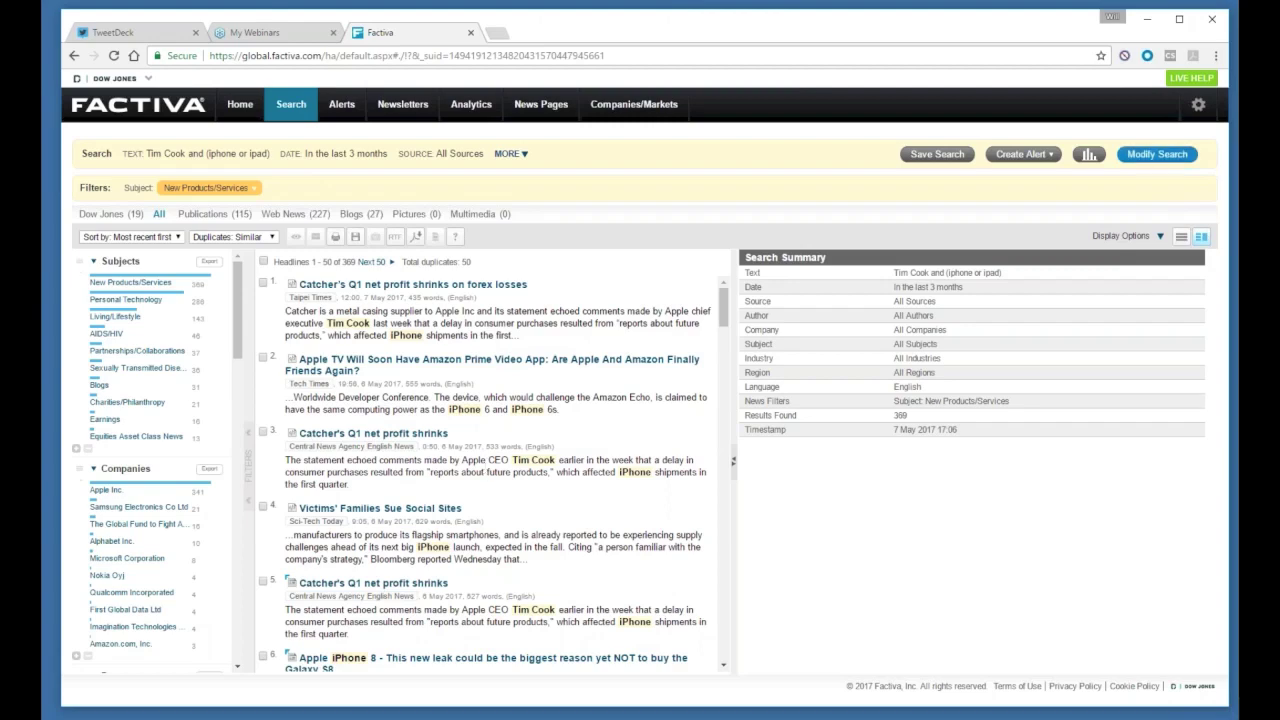
Step: Change the query to 'Tim Cook near10 iphone' and search, returning 119 articles
{"action": "left_click", "coordinate": [1155, 158]}
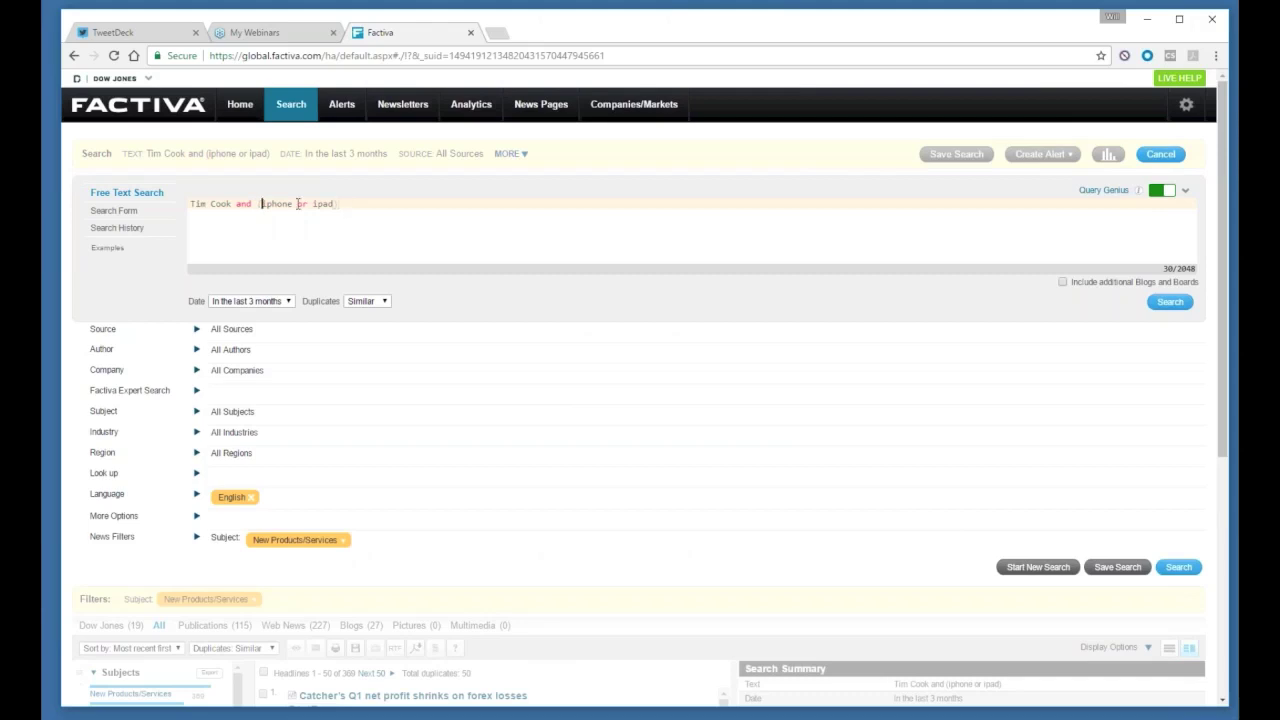
{"action": "key", "text": "BackSpace"}
{"action": "key", "text": "BackSpace"}
{"action": "key", "text": "BackSpace"}
{"action": "key", "text": "BackSpace"}
{"action": "key", "text": "BackSpace"}
{"action": "key", "text": "BackSpace"}
{"action": "key", "text": "BackSpace"}
{"action": "key", "text": "BackSpace"}
{"action": "key", "text": "BackSpace"}
{"action": "key", "text": "BackSpace"}
{"action": "key", "text": "BackSpace"}
{"action": "key", "text": "BackSpace"}
{"action": "key", "text": "BackSpace"}
{"action": "key", "text": "BackSpace"}
{"action": "key", "text": "BackSpace"}
{"action": "key", "text": "BackSpace"}
{"action": "key", "text": "BackSpace"}
{"action": "key", "text": "BackSpace"}
{"action": "key", "text": "BackSpace"}
{"action": "key", "text": "BackSpace"}
{"action": "key", "text": "BackSpace"}
{"action": "type", "text": "near"}
{"action": "type", "text": "10 iphone"}
{"action": "left_click", "coordinate": [1158, 302]}
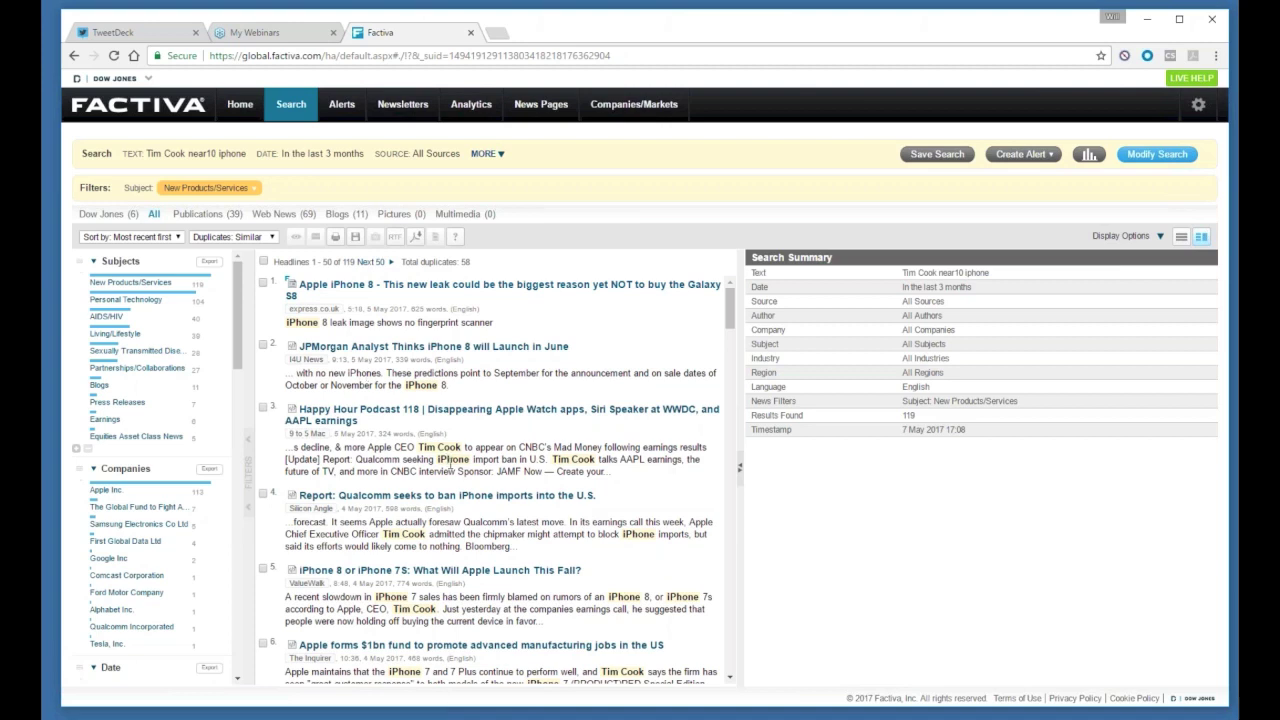
Step: Remove the New Products/Services filter and search 'Tesla and battery', returning 6,799 articles
{"action": "left_click", "coordinate": [1143, 157]}
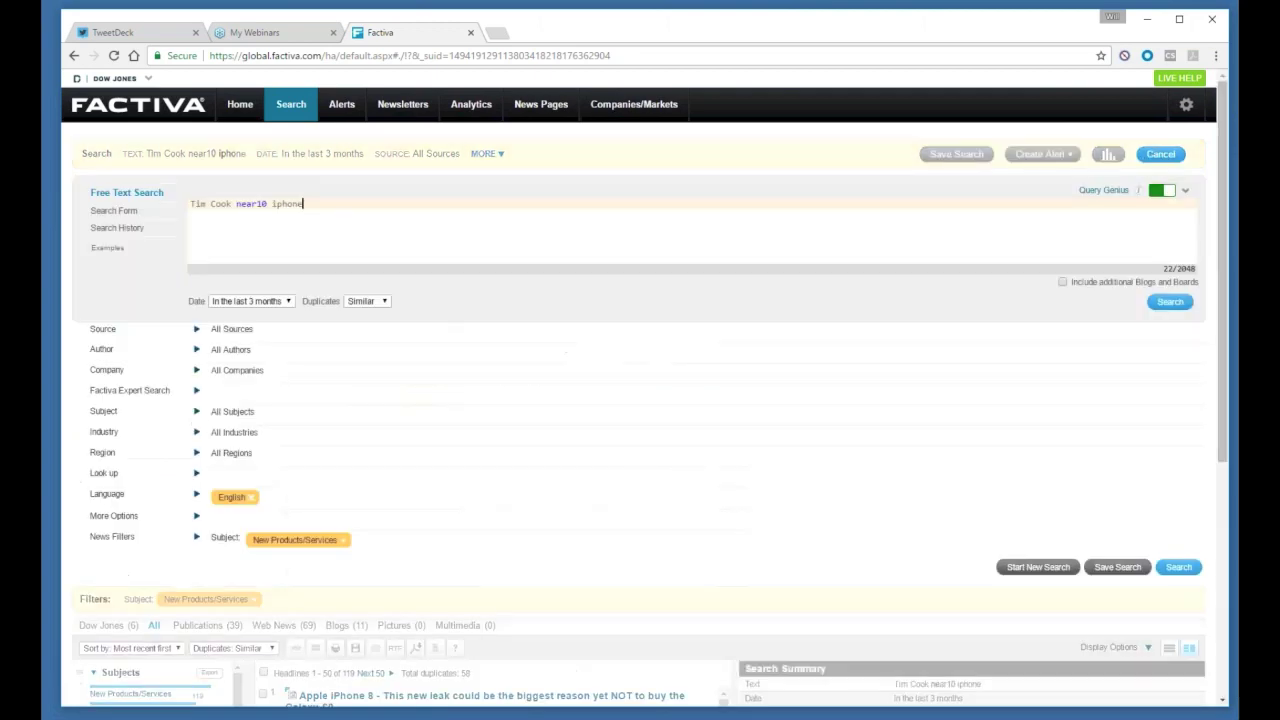
{"action": "left_click", "coordinate": [330, 541]}
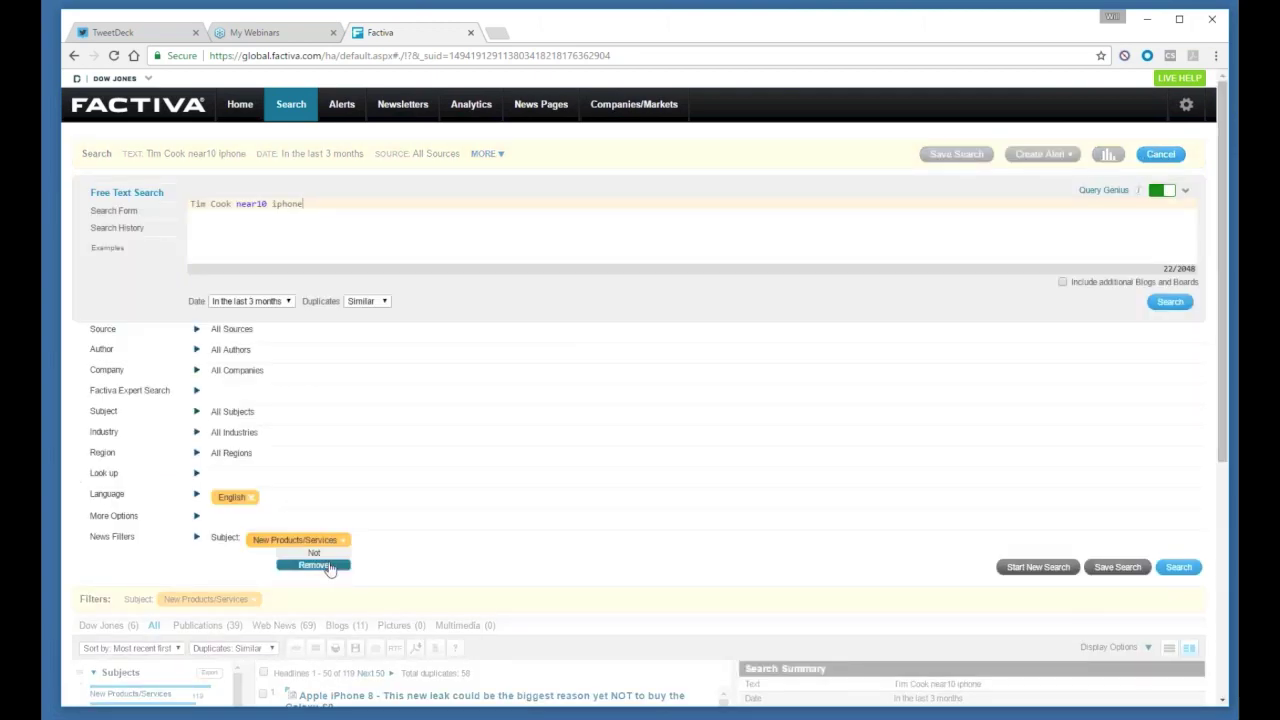
{"action": "left_click", "coordinate": [314, 564]}
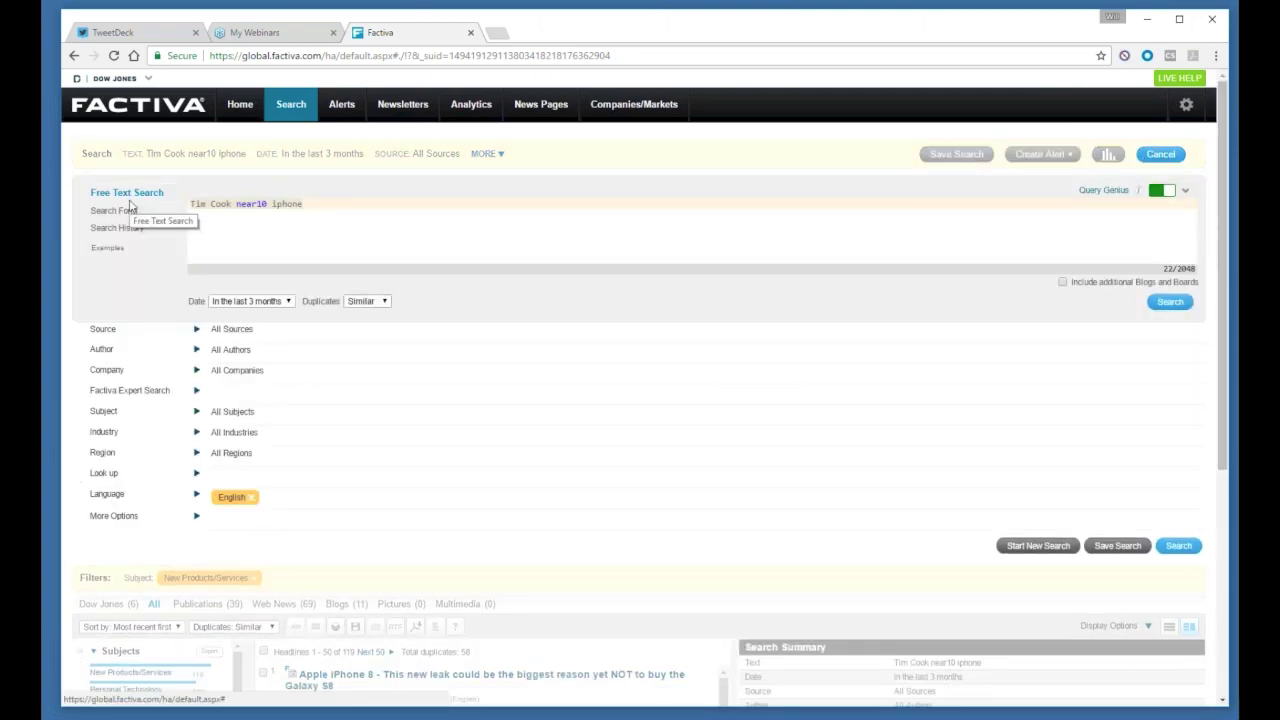
{"action": "key", "text": "ctrl+a"}
{"action": "type", "text": "Tesla and batter"}
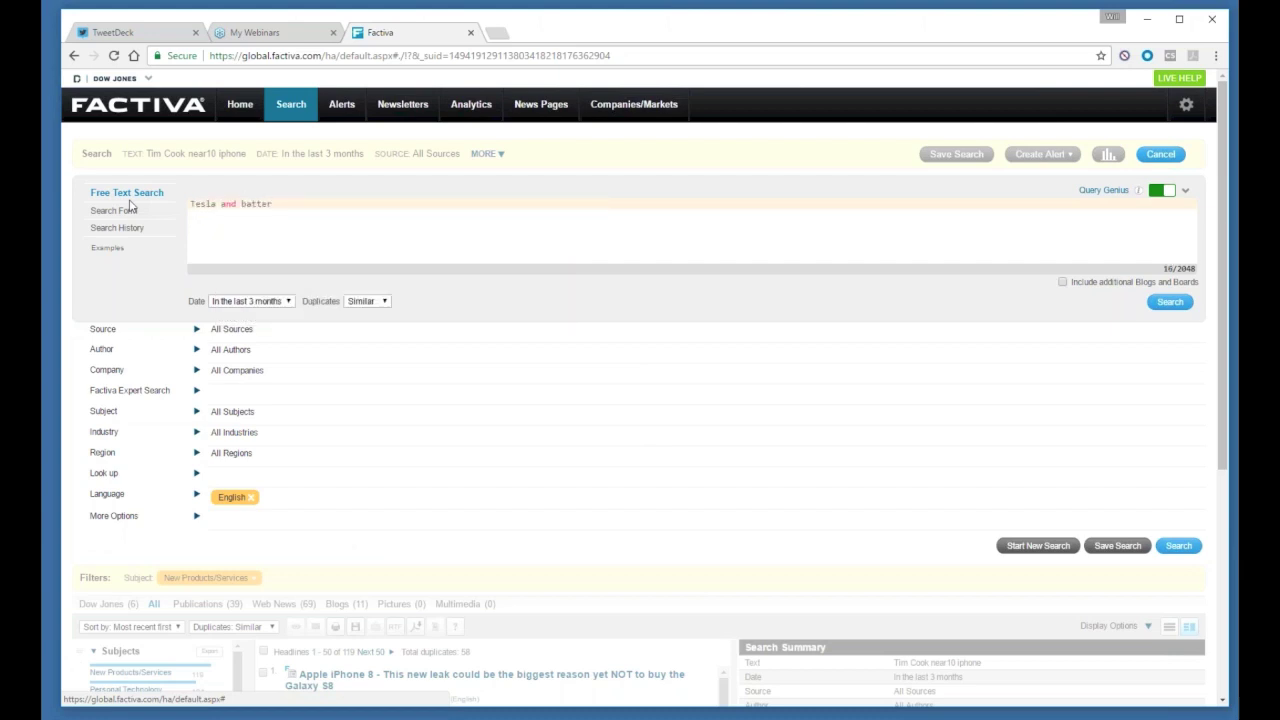
{"action": "type", "text": "y"}
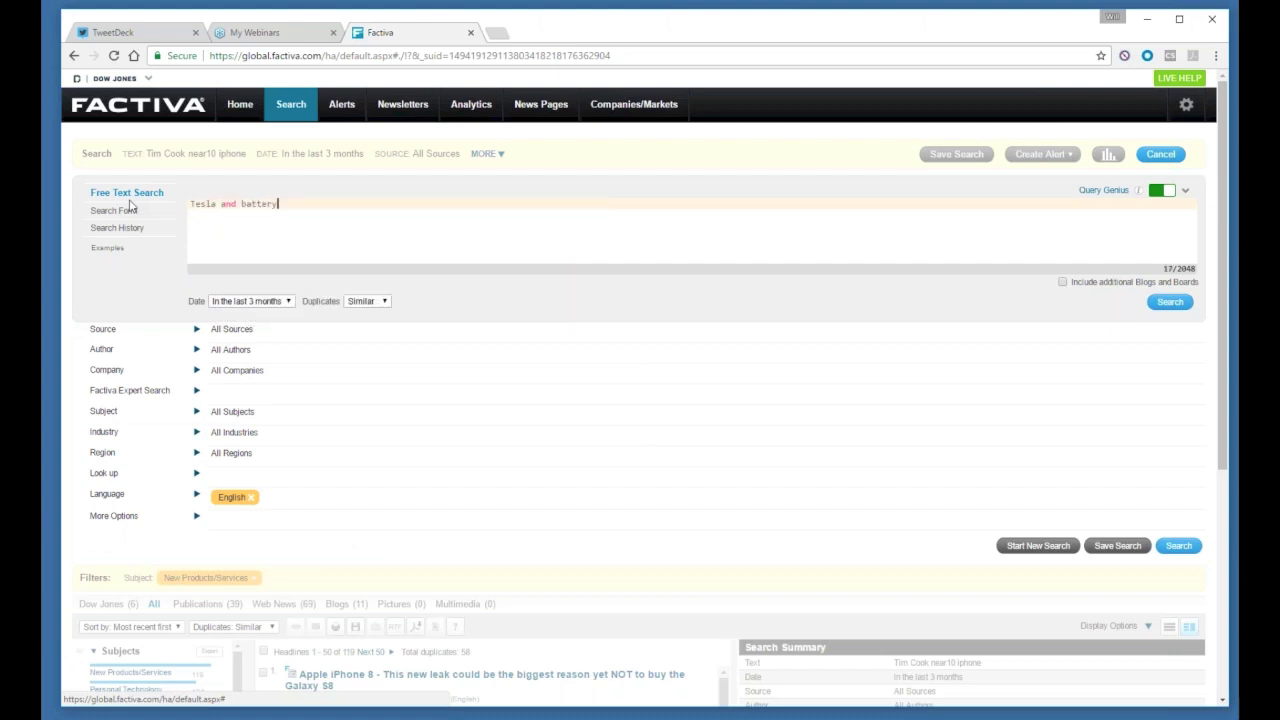
{"action": "left_click", "coordinate": [1170, 303]}
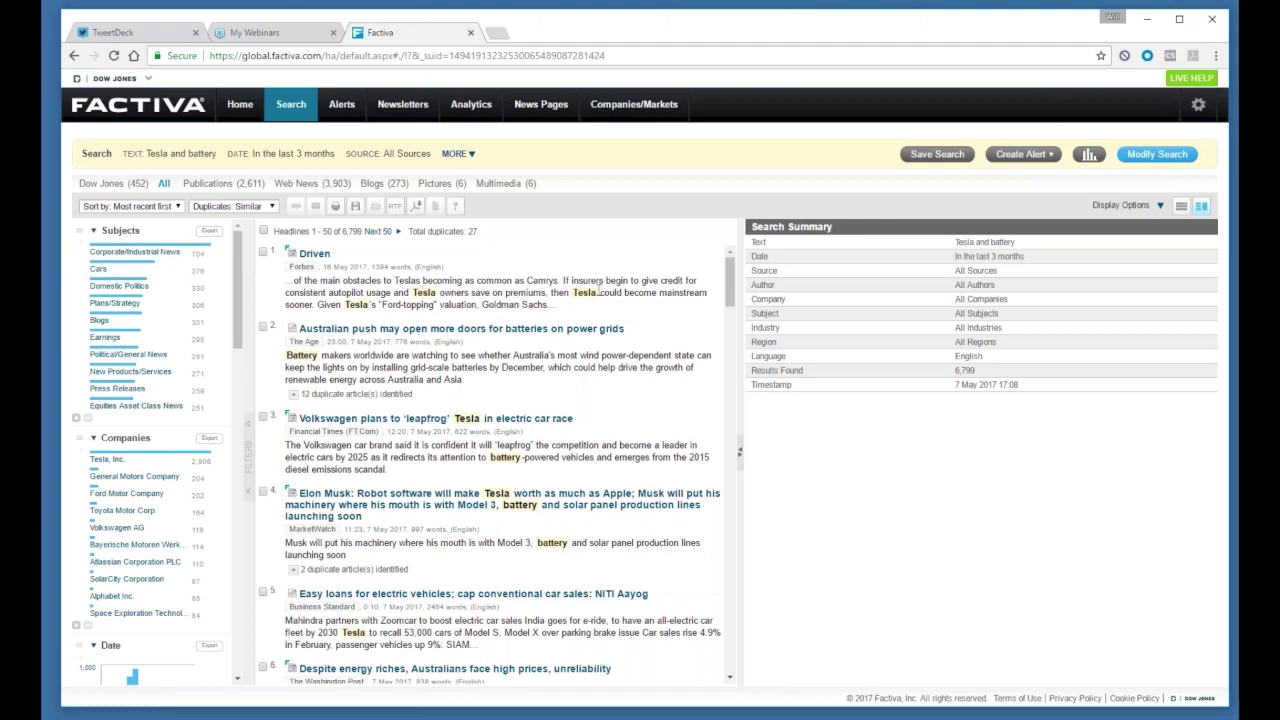
{"action": "left_click", "coordinate": [1157, 153]}
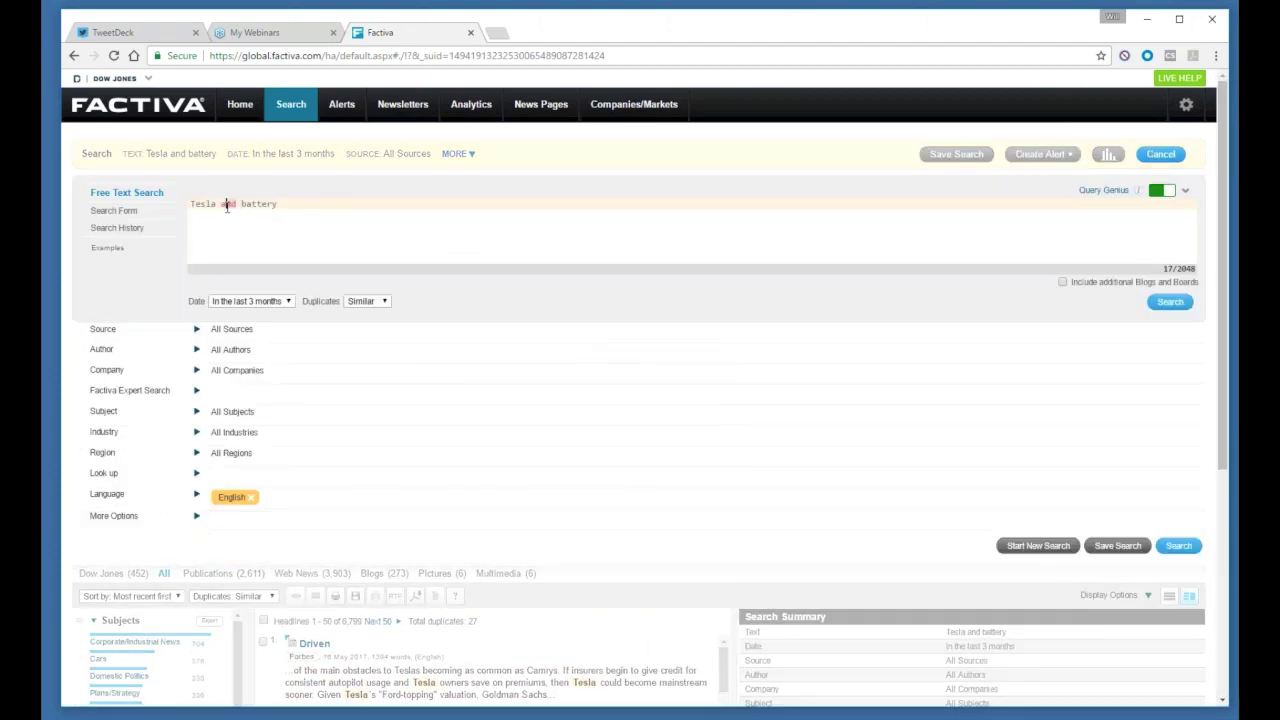
Step: Search 'Tesla near5 battery' instead and browse the 1,767 resulting headlines
{"action": "left_click", "coordinate": [222, 206]}
{"action": "type", "text": "near"}
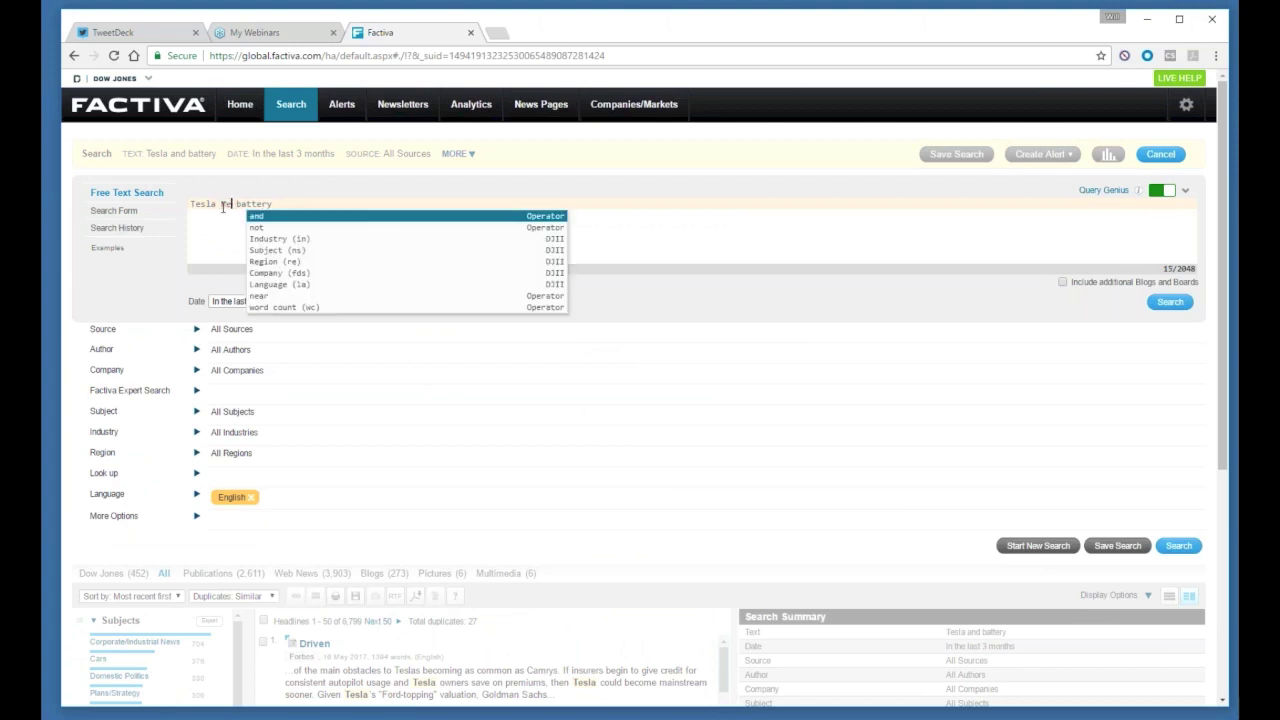
{"action": "type", "text": "5"}
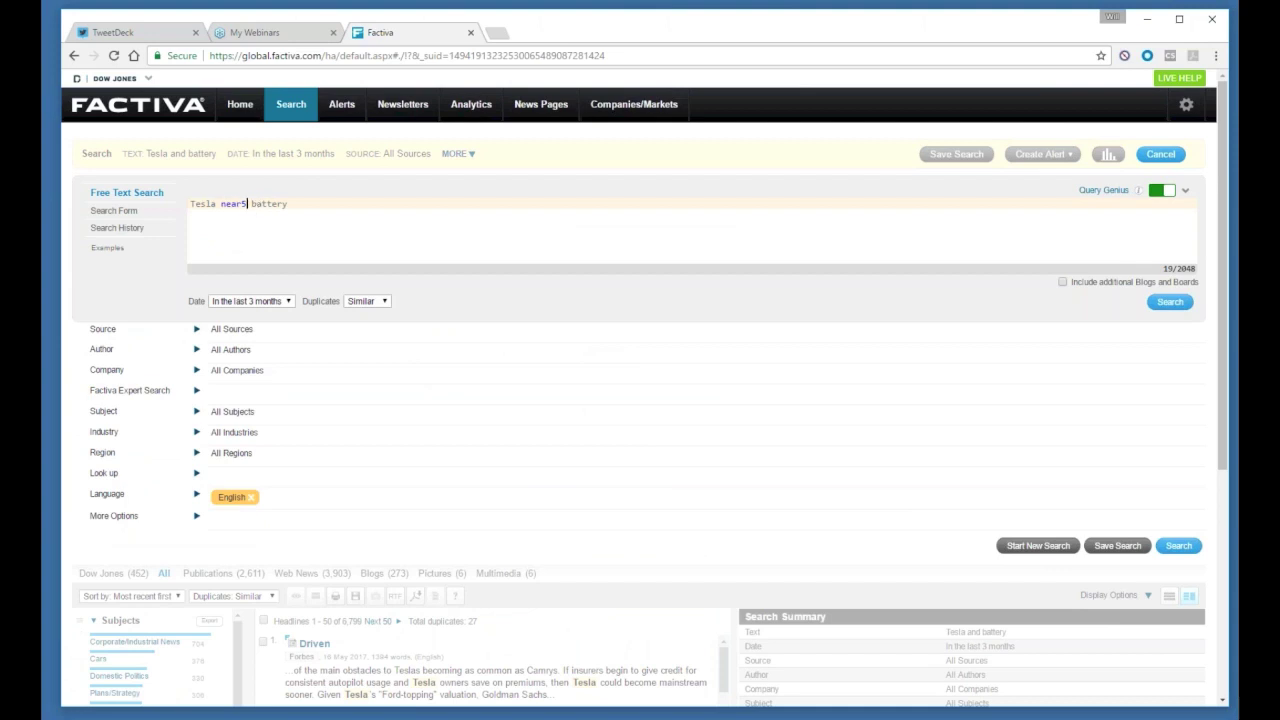
{"action": "left_click", "coordinate": [1168, 302]}
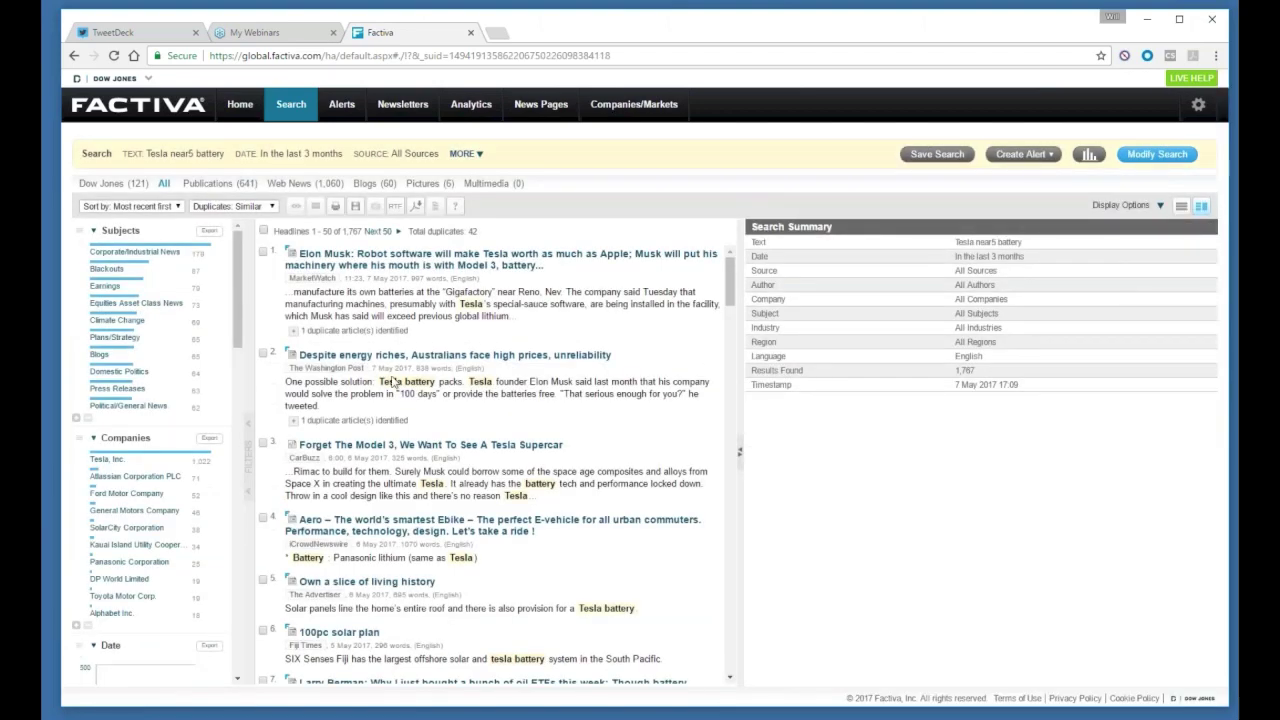
{"action": "scroll", "coordinate": [495, 460], "scroll_direction": "down", "scroll_amount": 1}
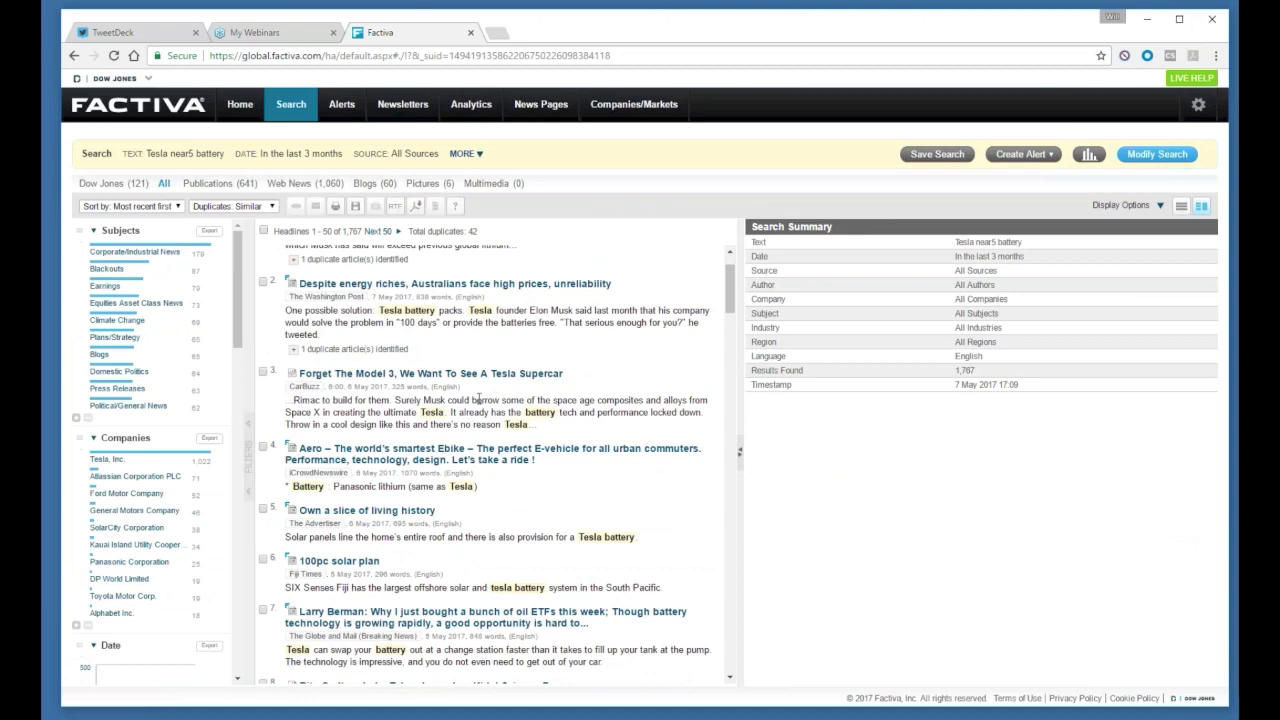
{"action": "scroll", "coordinate": [478, 399], "scroll_direction": "down", "scroll_amount": 5}
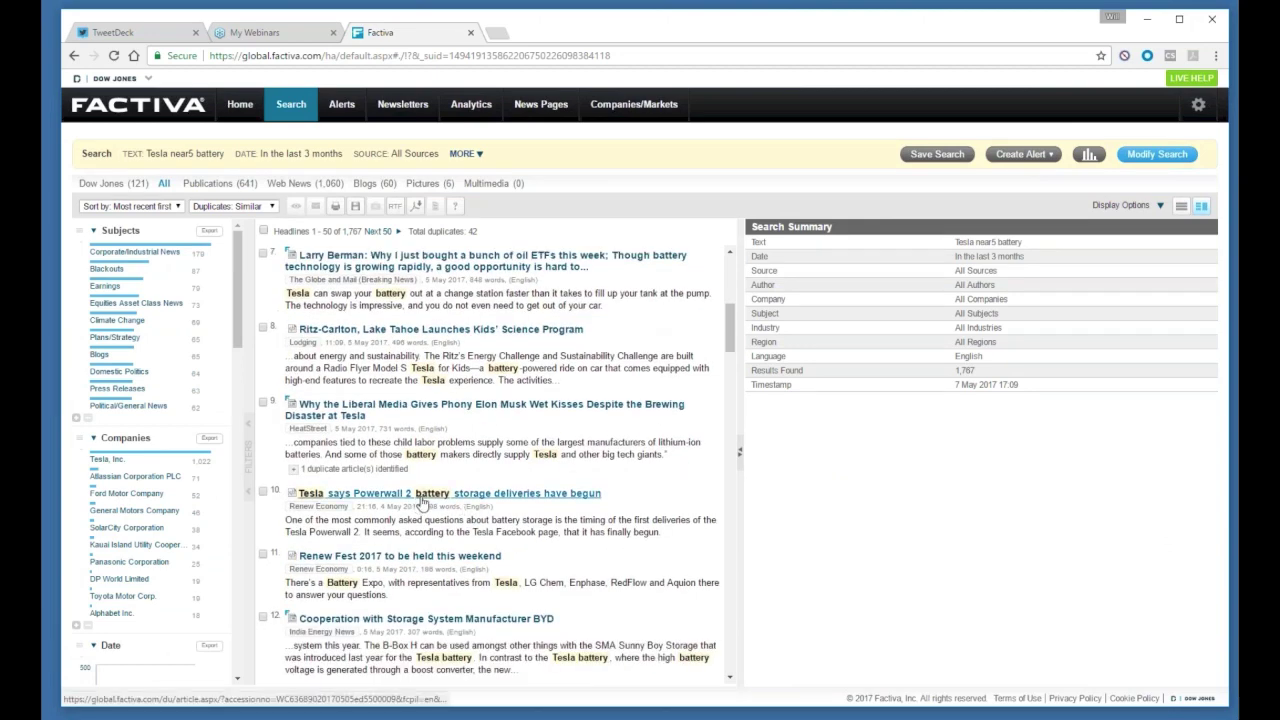
{"action": "scroll", "coordinate": [505, 503], "scroll_direction": "down", "scroll_amount": 2}
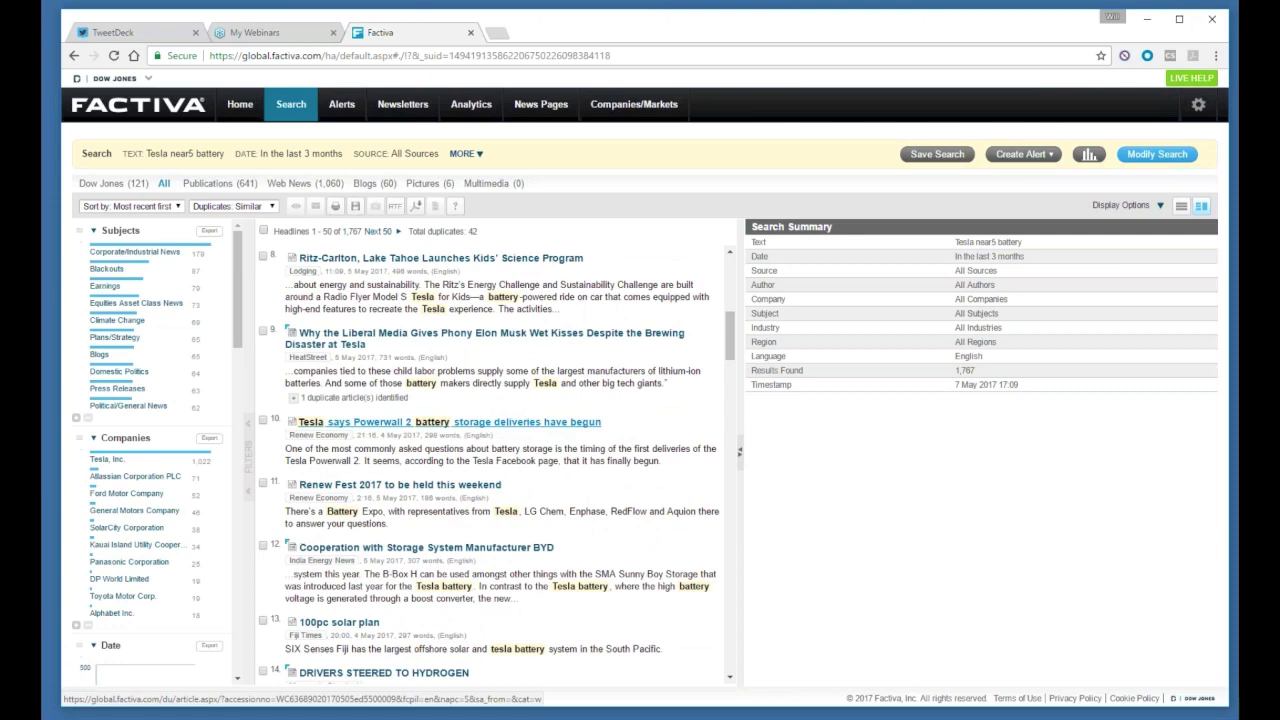
{"action": "scroll", "coordinate": [505, 503], "scroll_direction": "down", "scroll_amount": 2}
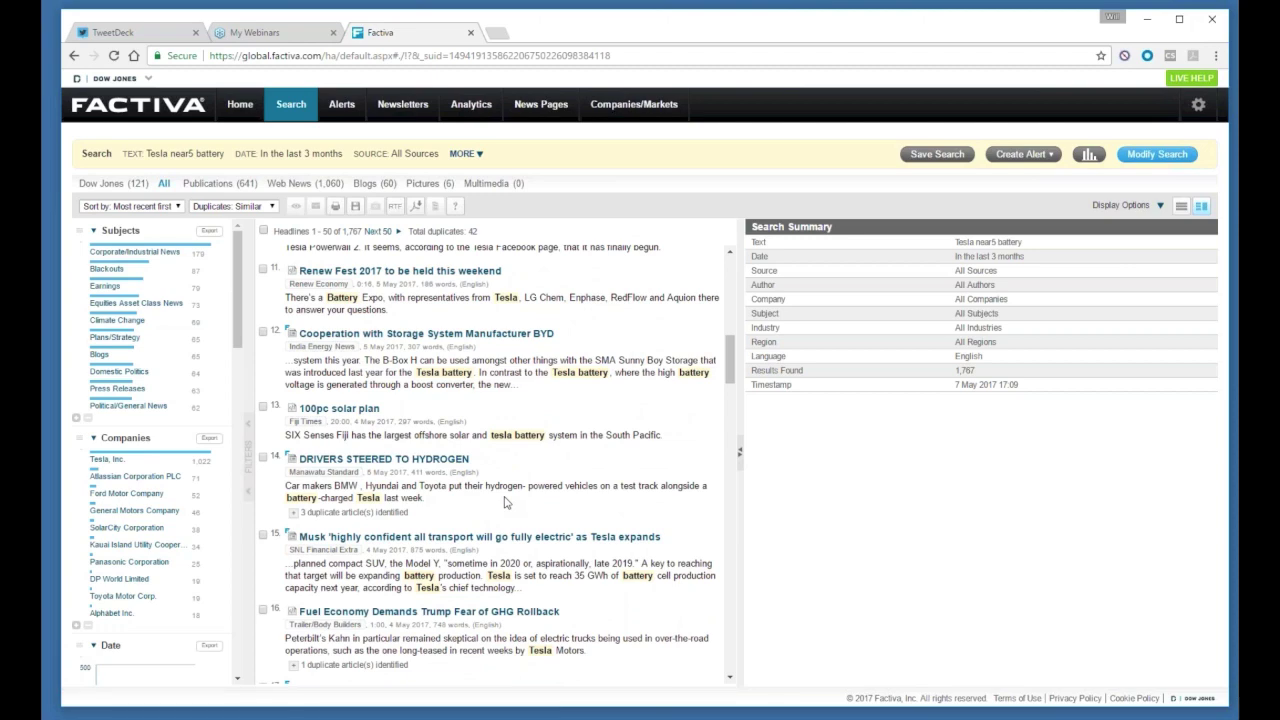
{"action": "scroll", "coordinate": [505, 500], "scroll_direction": "down", "scroll_amount": 7}
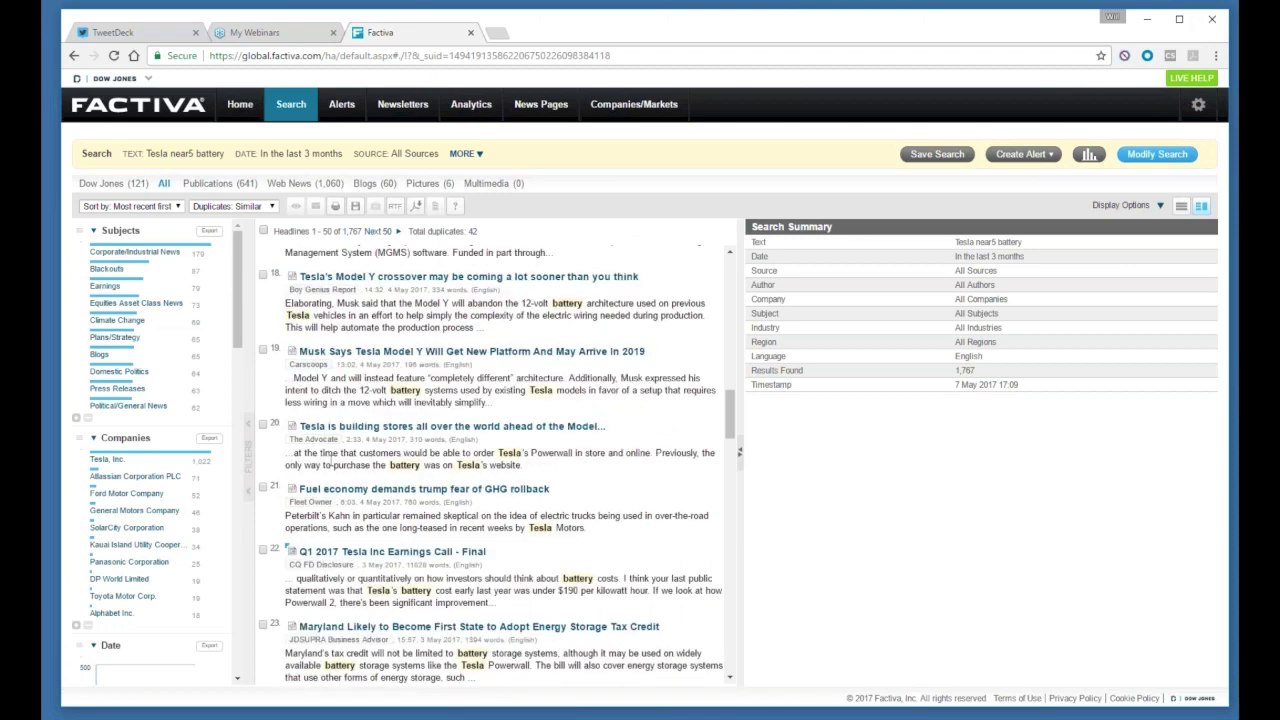
Step: Run a plain 'iphone' search with no filters and mark its 78,566-article result count
{"action": "left_click", "coordinate": [1157, 155]}
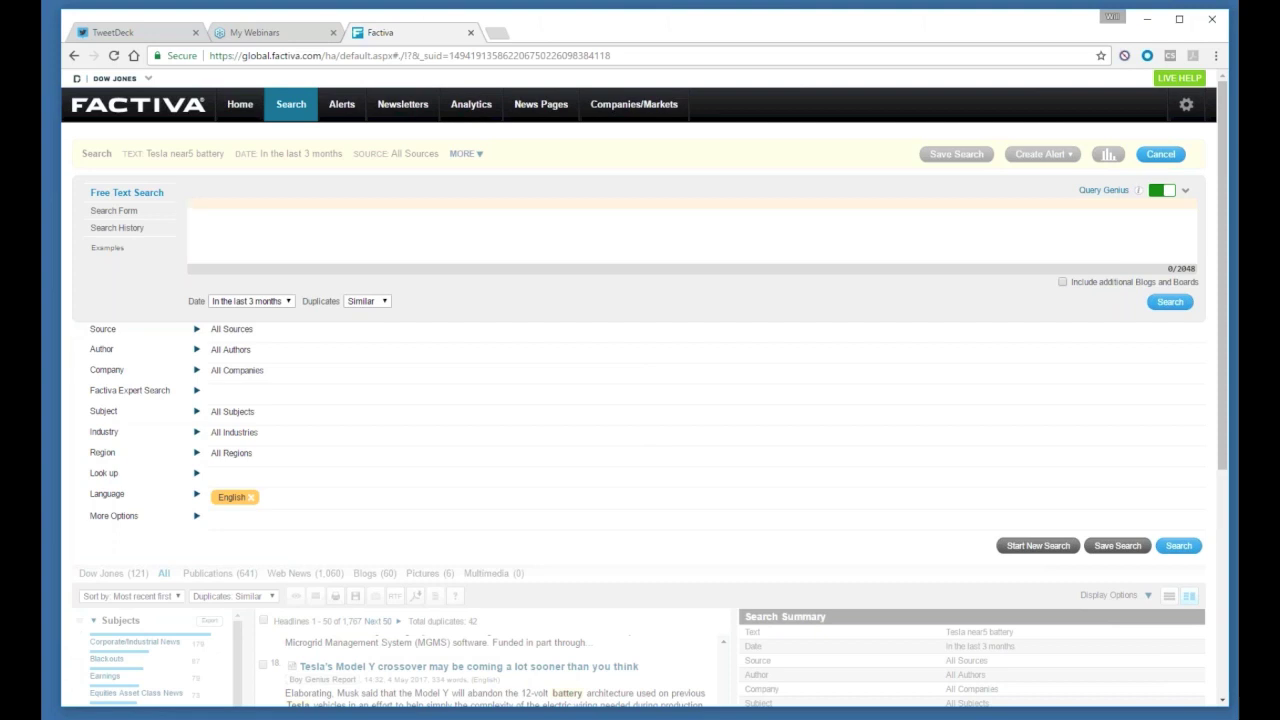
{"action": "type", "text": "iphone"}
{"action": "left_click", "coordinate": [1170, 302]}
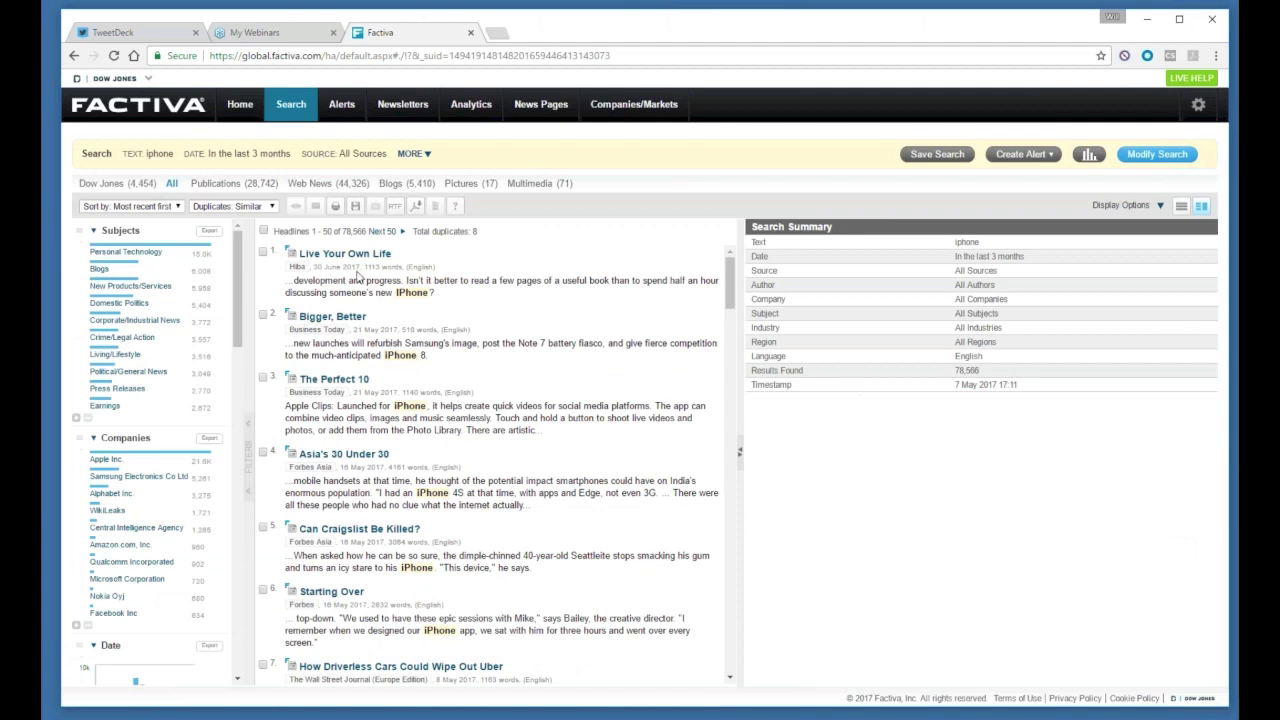
{"action": "left_click_drag", "start_coordinate": [342, 231], "coordinate": [367, 231]}
Step: Change the query to 'atleast3 iphone' (19,260 results) and preview 'iPhone bug will brick your phone'
{"action": "left_click", "coordinate": [1160, 157]}
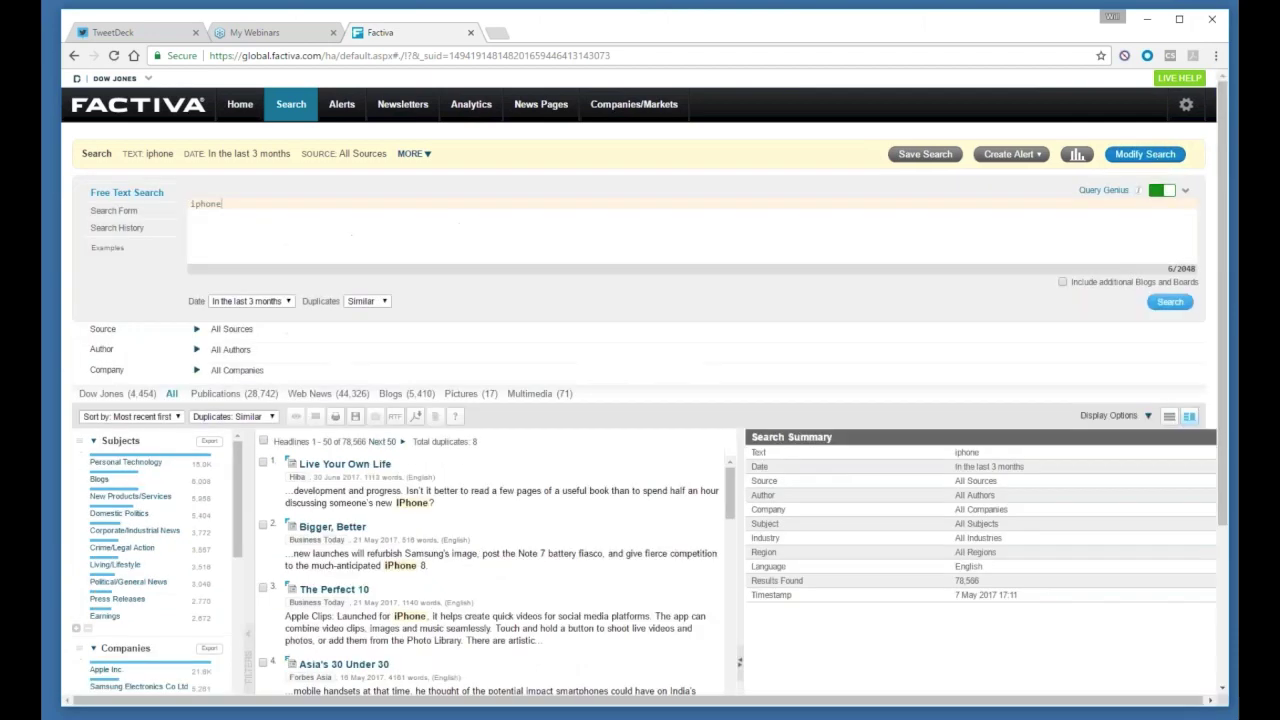
{"action": "left_click", "coordinate": [191, 203]}
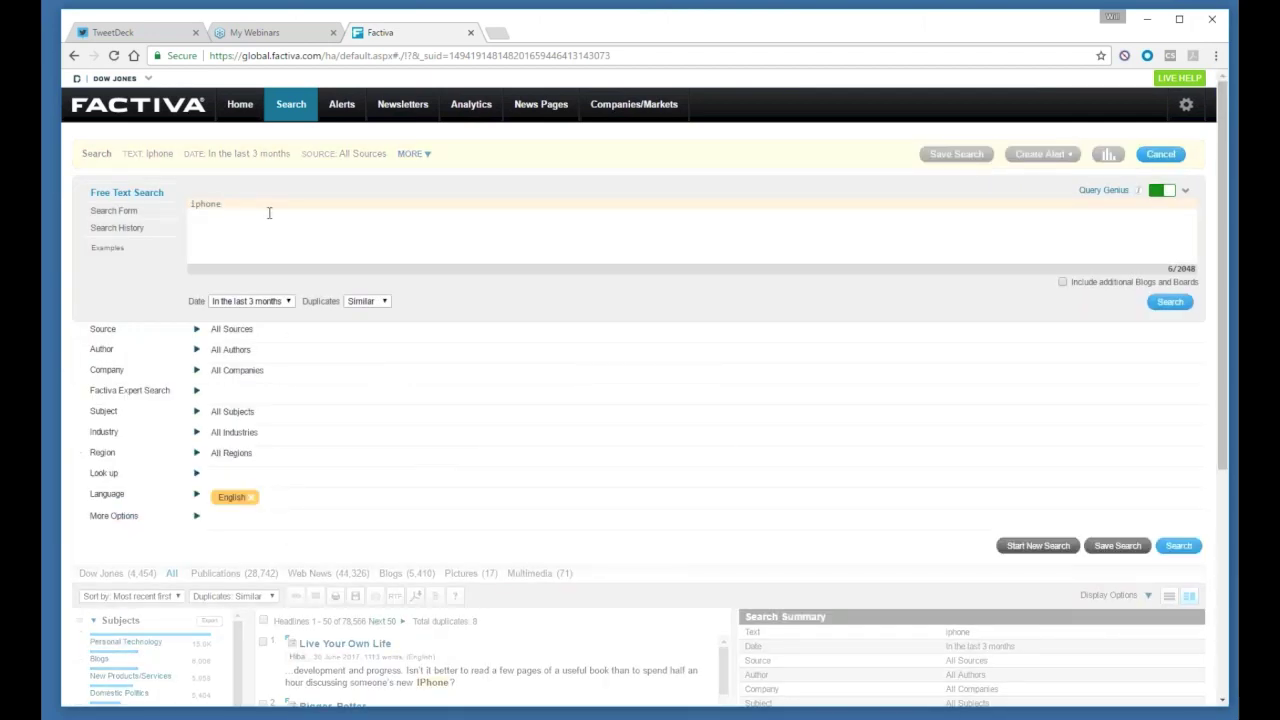
{"action": "type", "text": "atleast"}
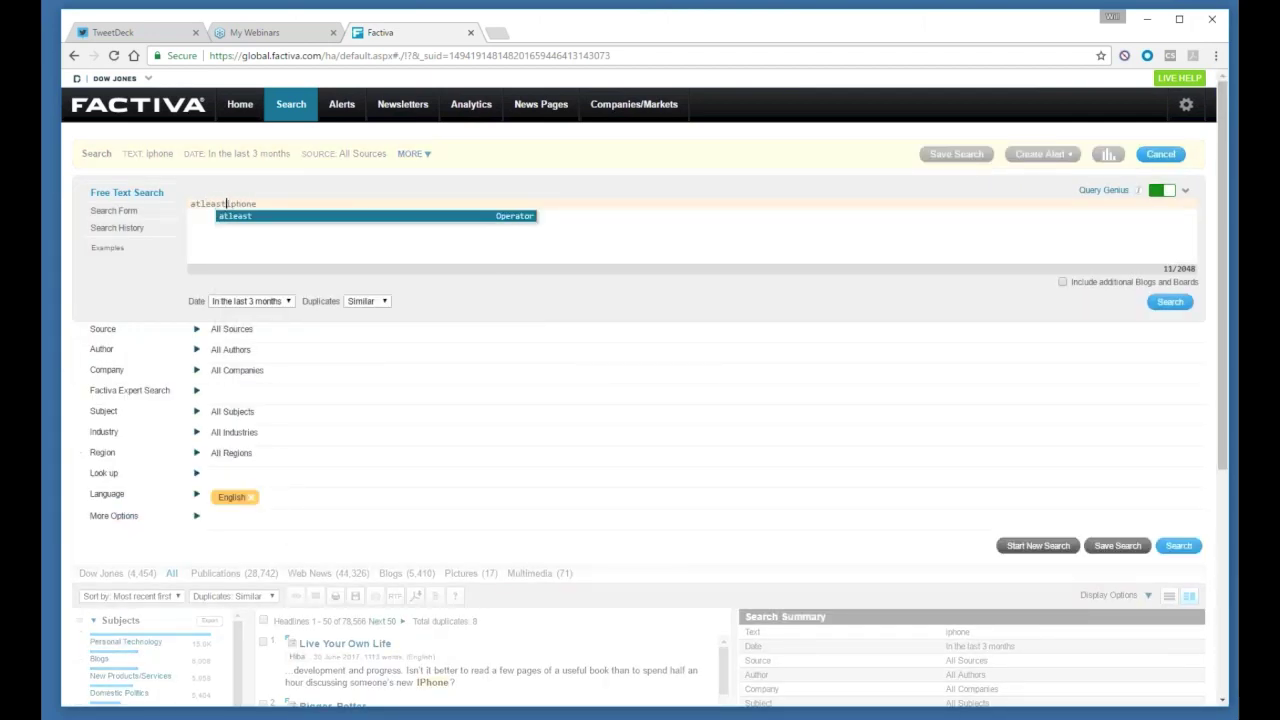
{"action": "type", "text": "3"}
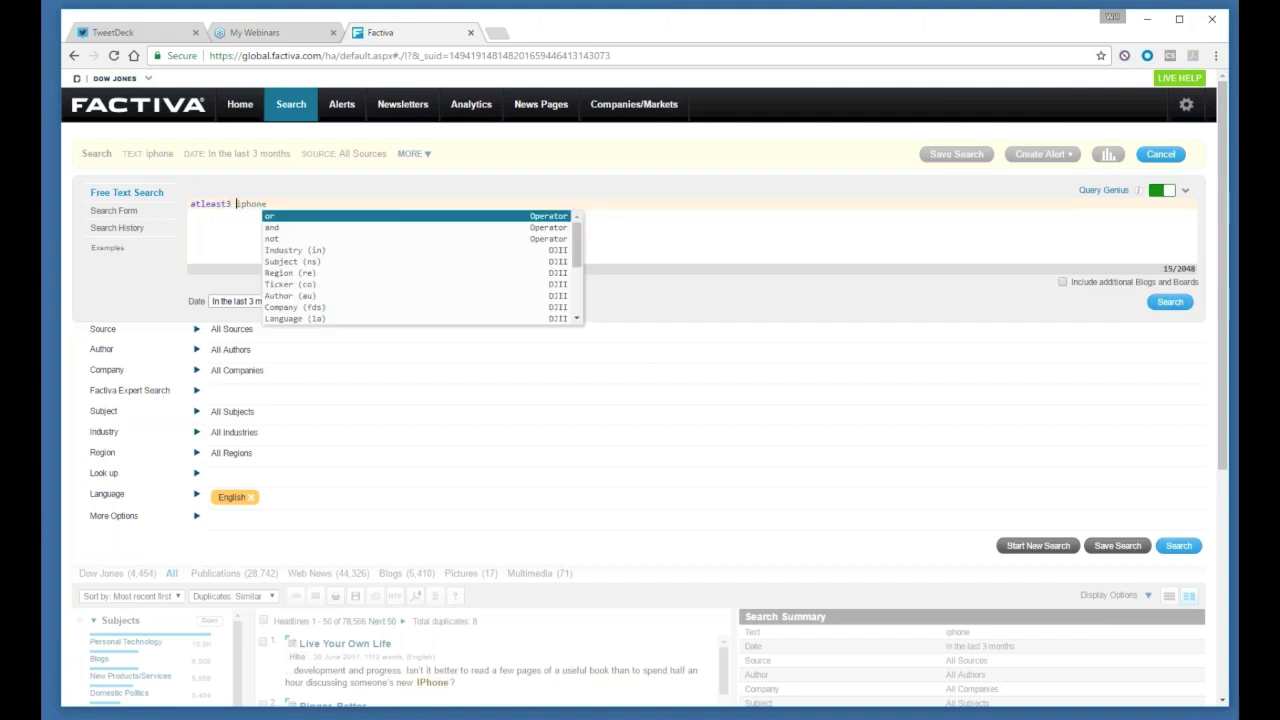
{"action": "left_click", "coordinate": [371, 201]}
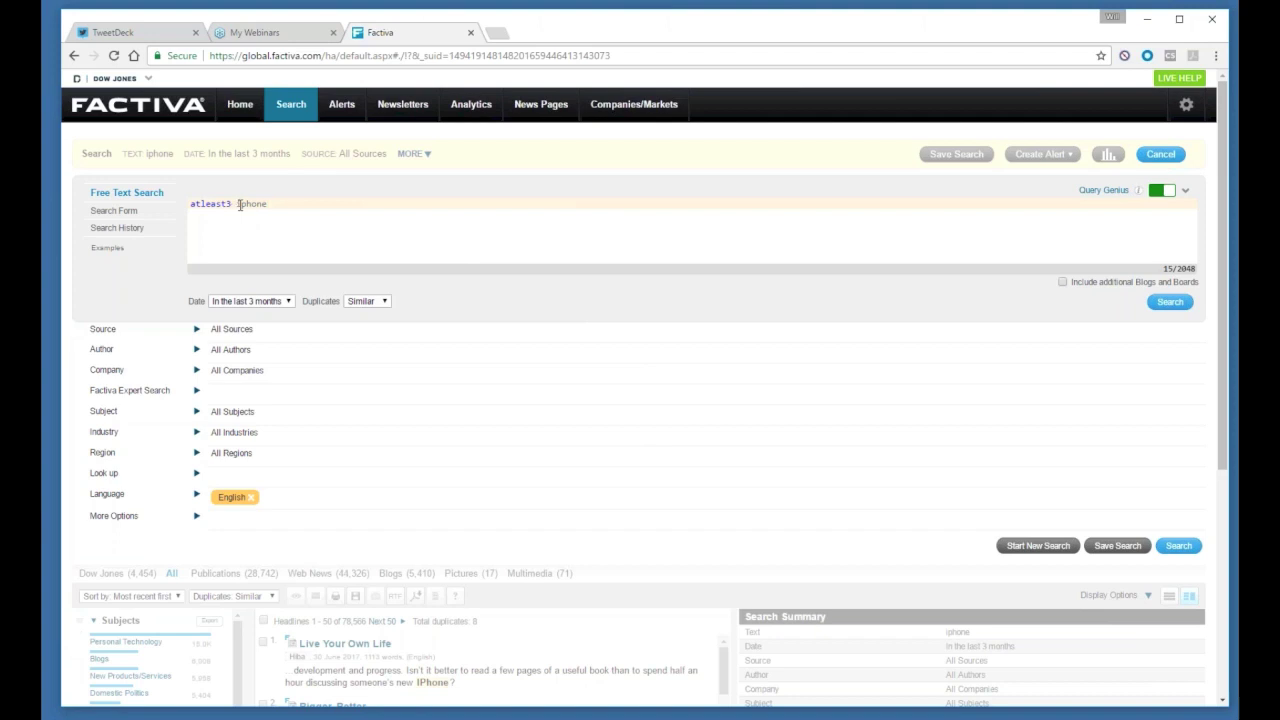
{"action": "left_click", "coordinate": [1168, 301]}
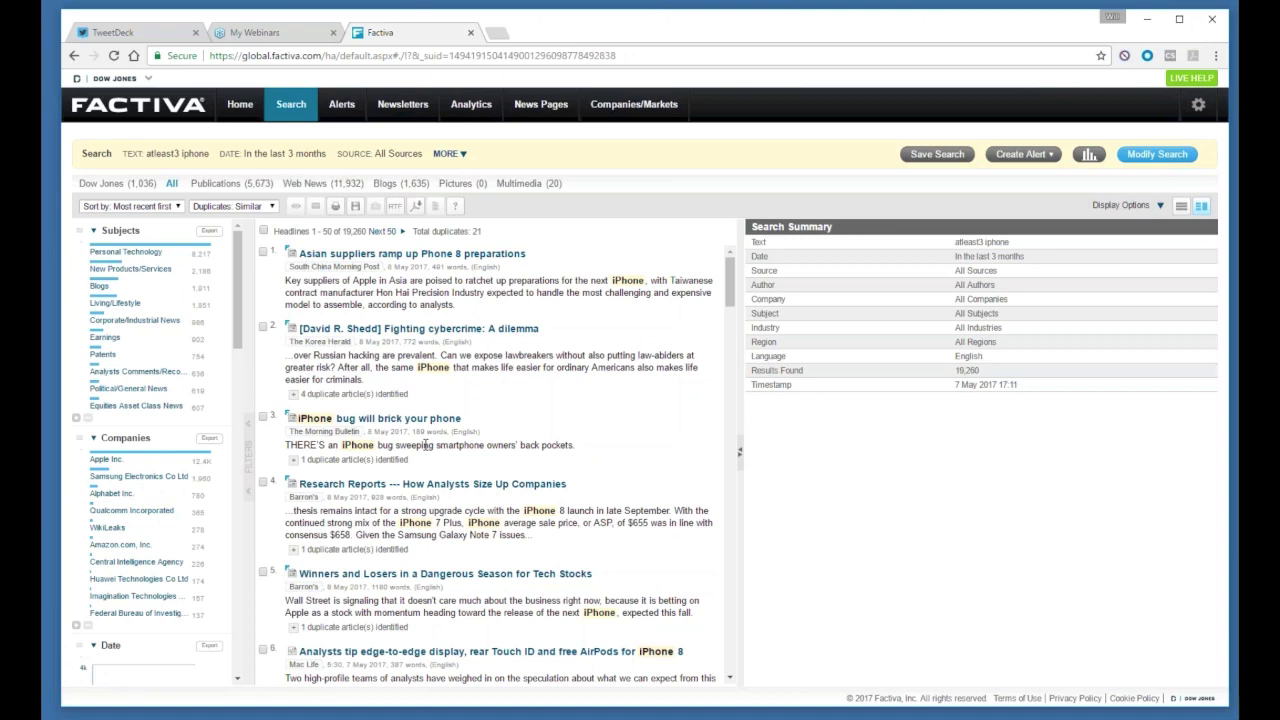
{"action": "left_click", "coordinate": [425, 444]}
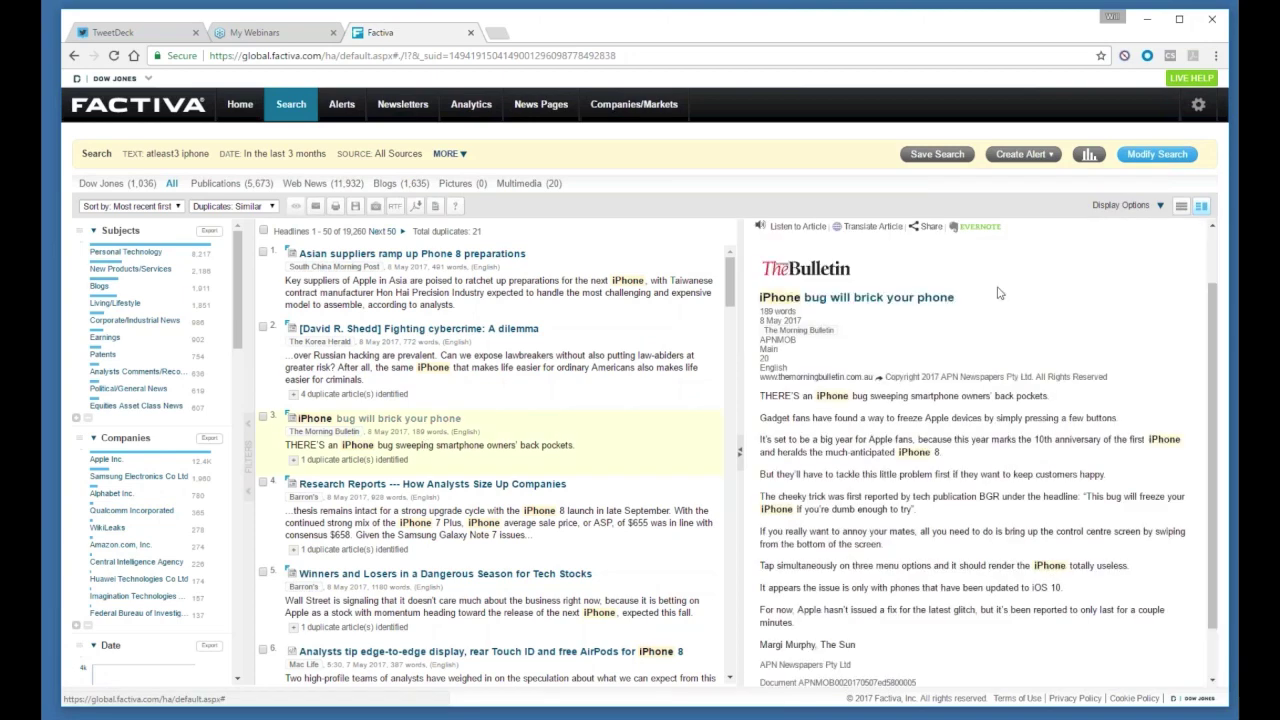
Step: Replace the query with hd=iphone for a headline-only search returning 13,552 results
{"action": "left_click", "coordinate": [1133, 162]}
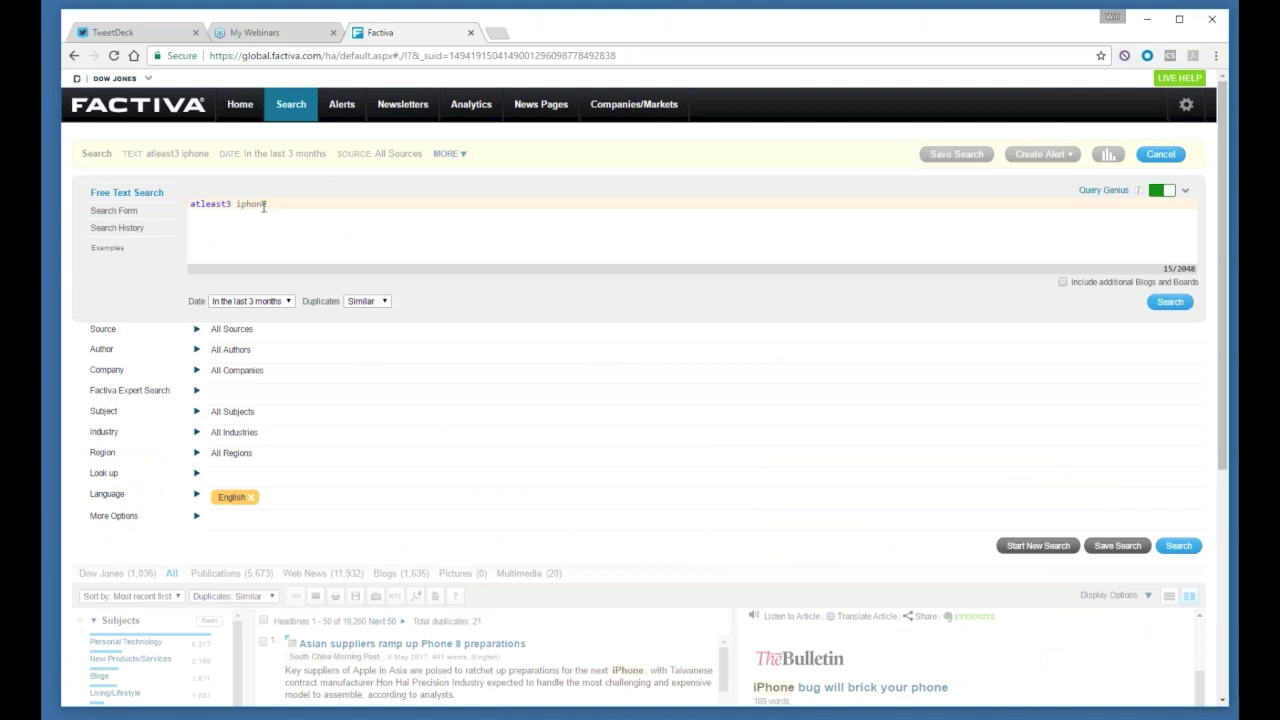
{"action": "left_click_drag", "start_coordinate": [265, 203], "coordinate": [191, 203]}
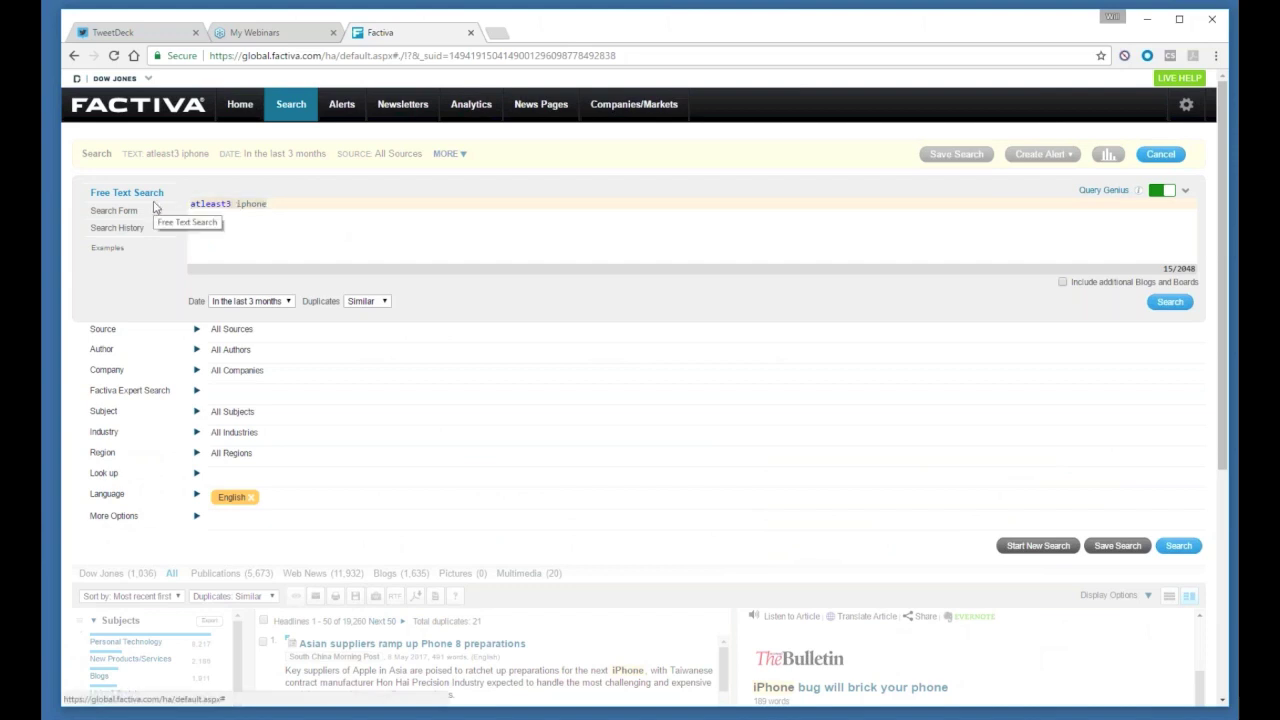
{"action": "key", "text": "ctrl+a"}
{"action": "type", "text": "ho"}
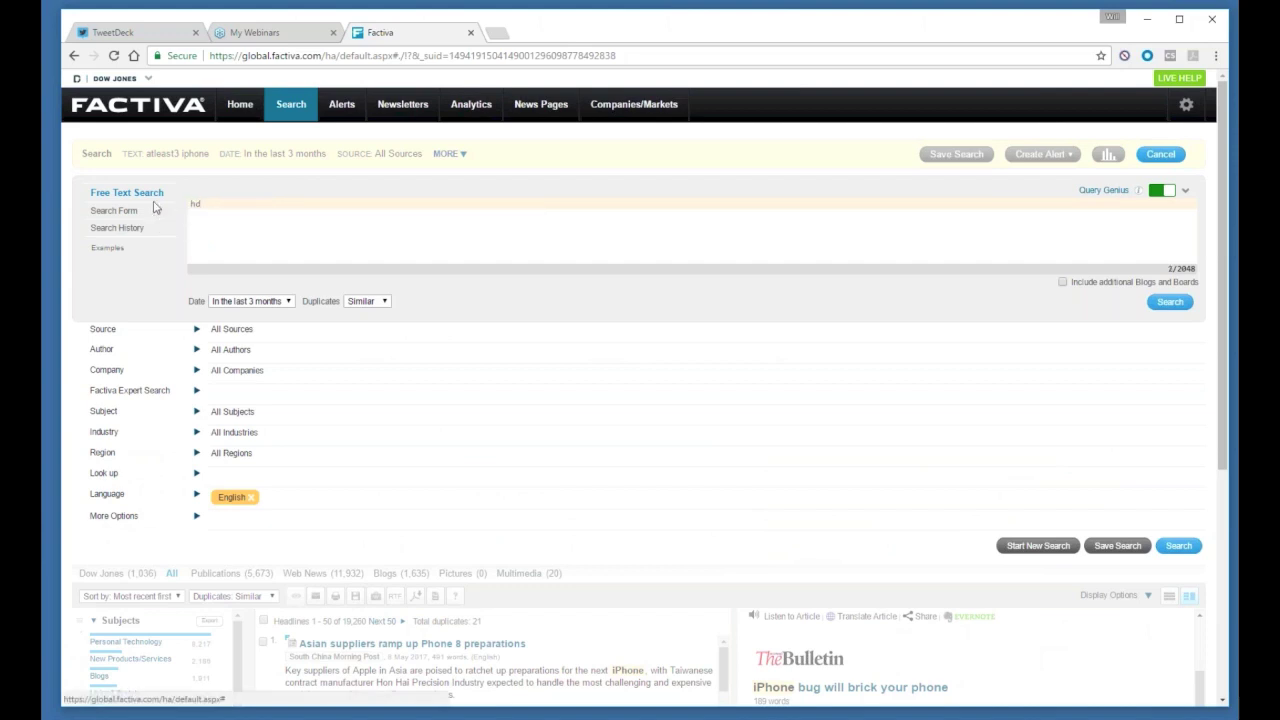
{"action": "type", "text": "=iphone"}
{"action": "left_click", "coordinate": [1168, 305]}
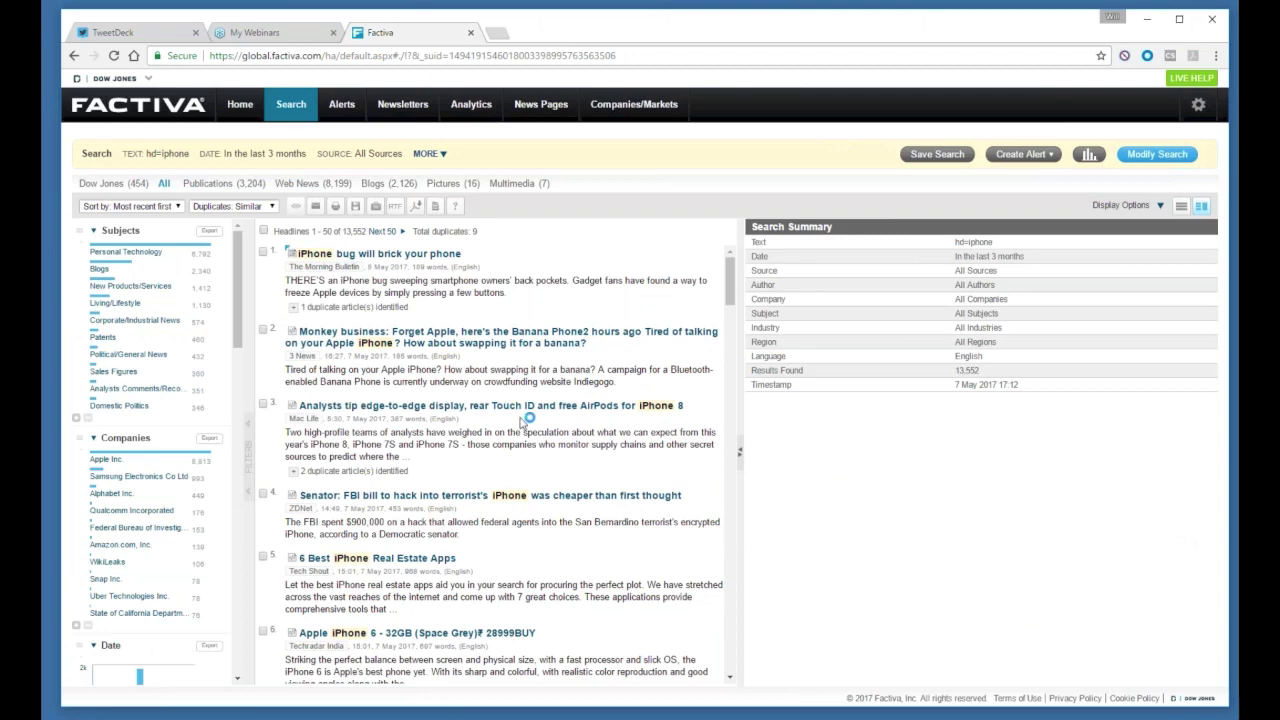
Step: Scroll through the hd=iphone results, then reopen the query for editing
{"action": "scroll", "coordinate": [525, 420], "scroll_direction": "down", "scroll_amount": 1}
{"action": "scroll", "coordinate": [525, 408], "scroll_direction": "down", "scroll_amount": 3}
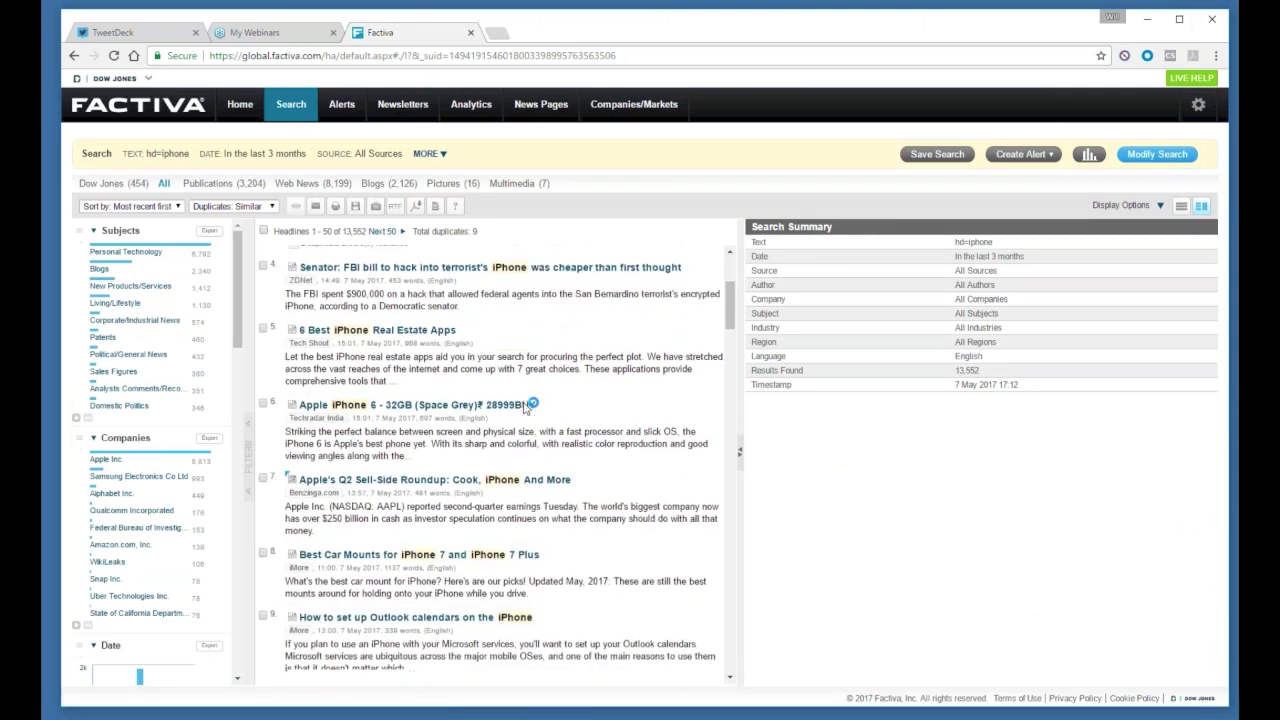
{"action": "scroll", "coordinate": [491, 465], "scroll_direction": "down", "scroll_amount": 3}
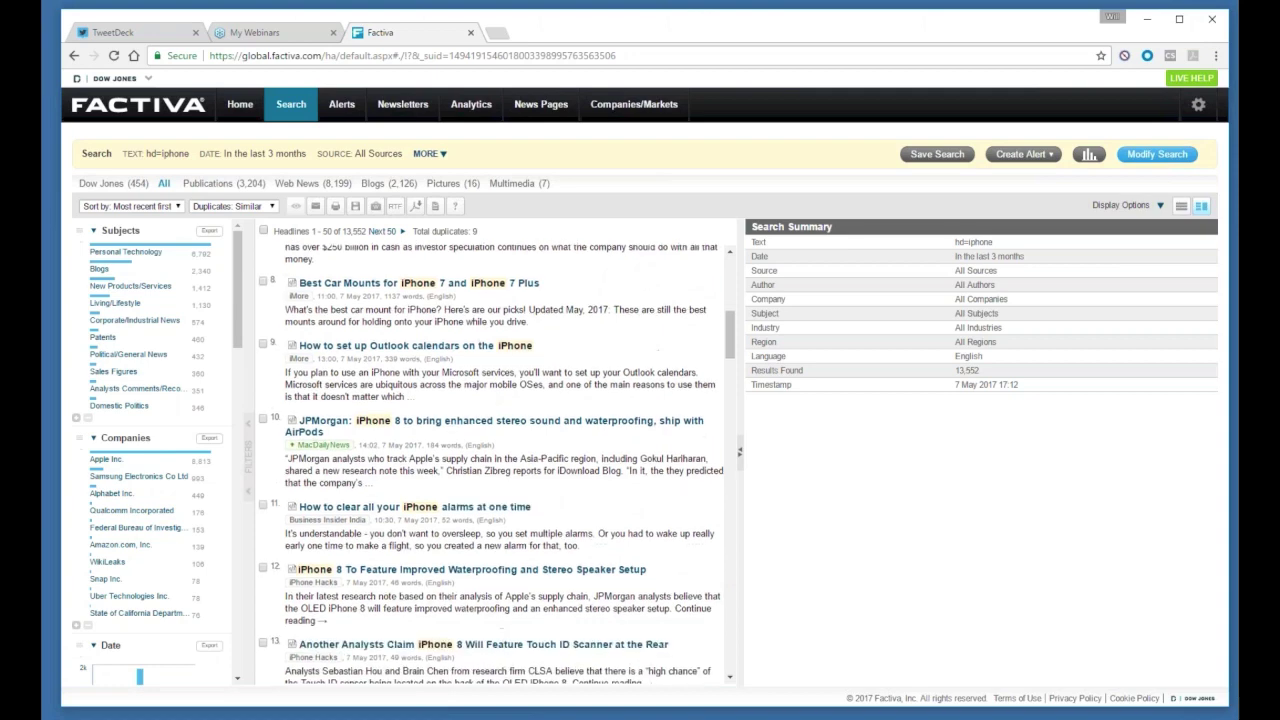
{"action": "scroll", "coordinate": [491, 465], "scroll_direction": "down", "scroll_amount": 2}
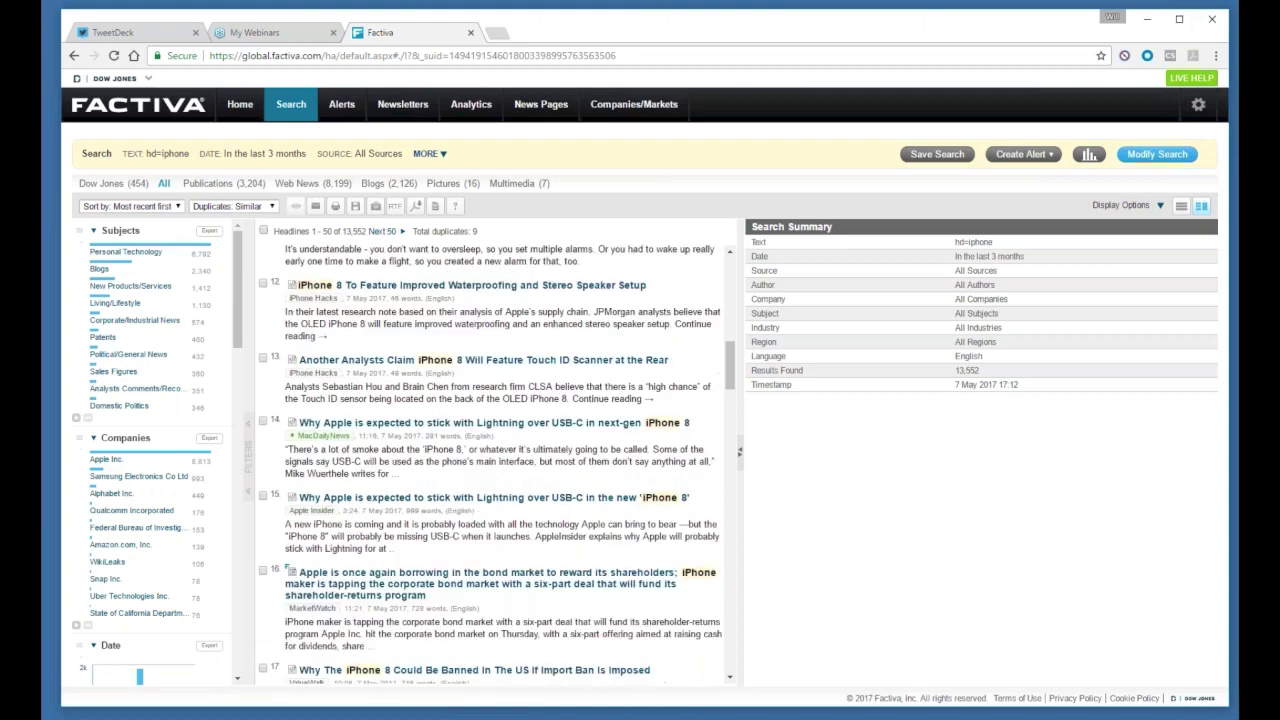
{"action": "left_click", "coordinate": [1160, 155]}
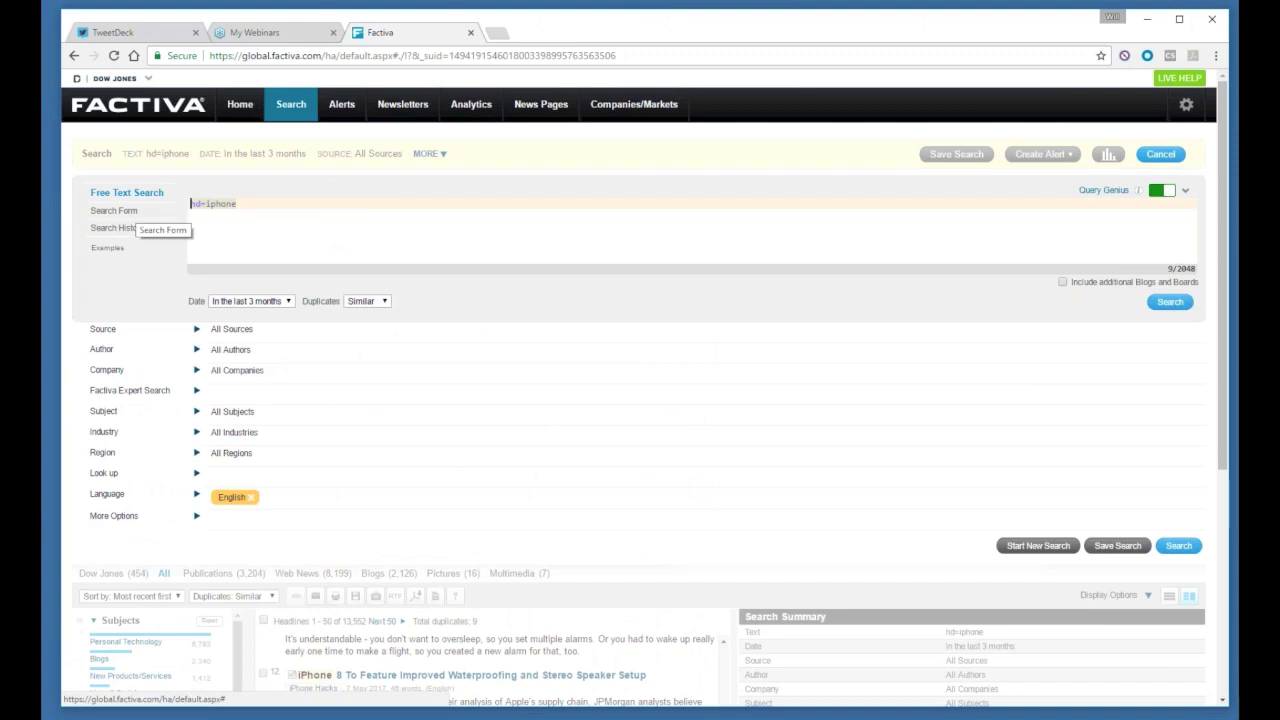
Step: Search hlp=iphone for 28,214 results and inspect the highlighted iPhone in a snippet
{"action": "key", "text": "ctrl+a"}
{"action": "type", "text": "hlp="}
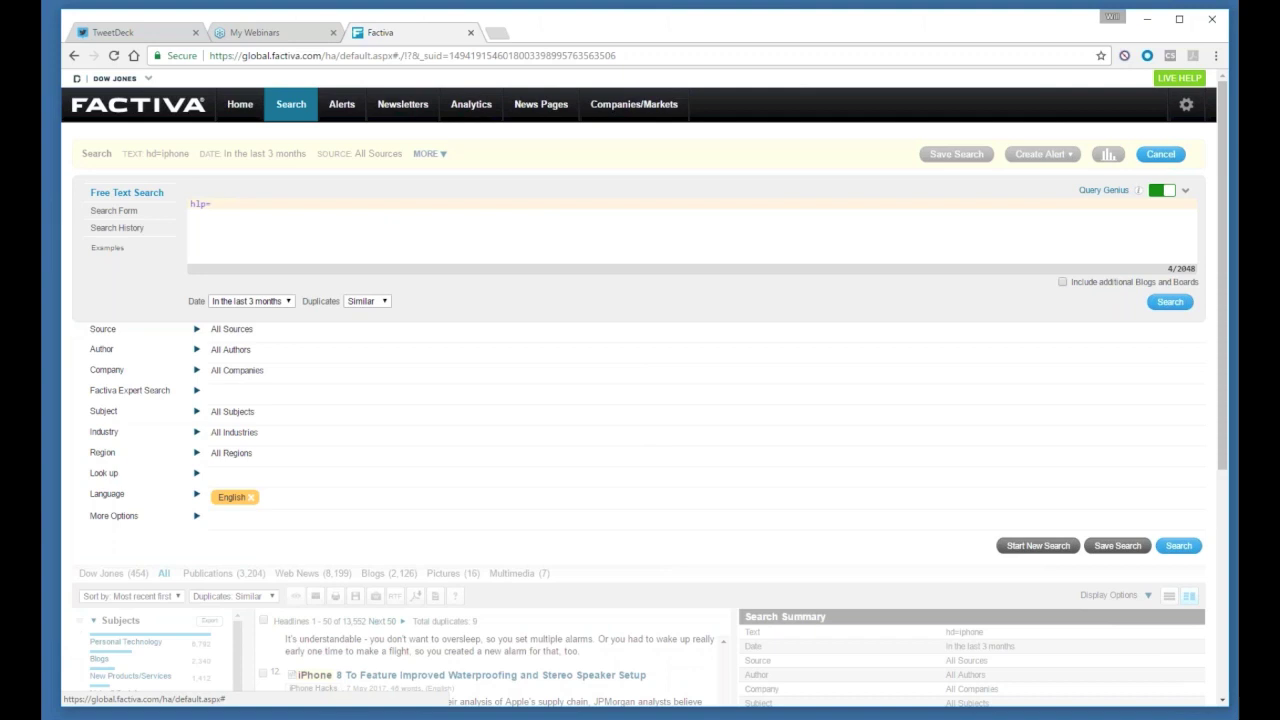
{"action": "type", "text": "iphone"}
{"action": "left_click", "coordinate": [1170, 301]}
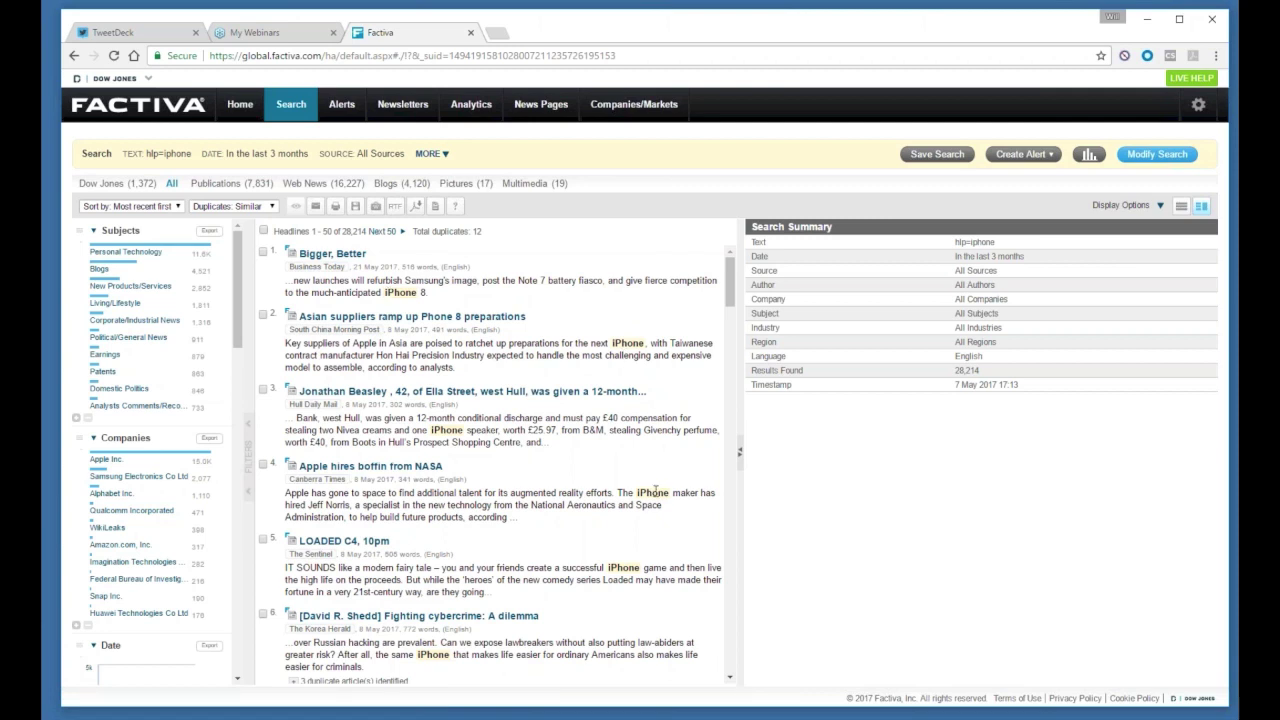
{"action": "scroll", "coordinate": [653, 490], "scroll_direction": "down", "scroll_amount": 3}
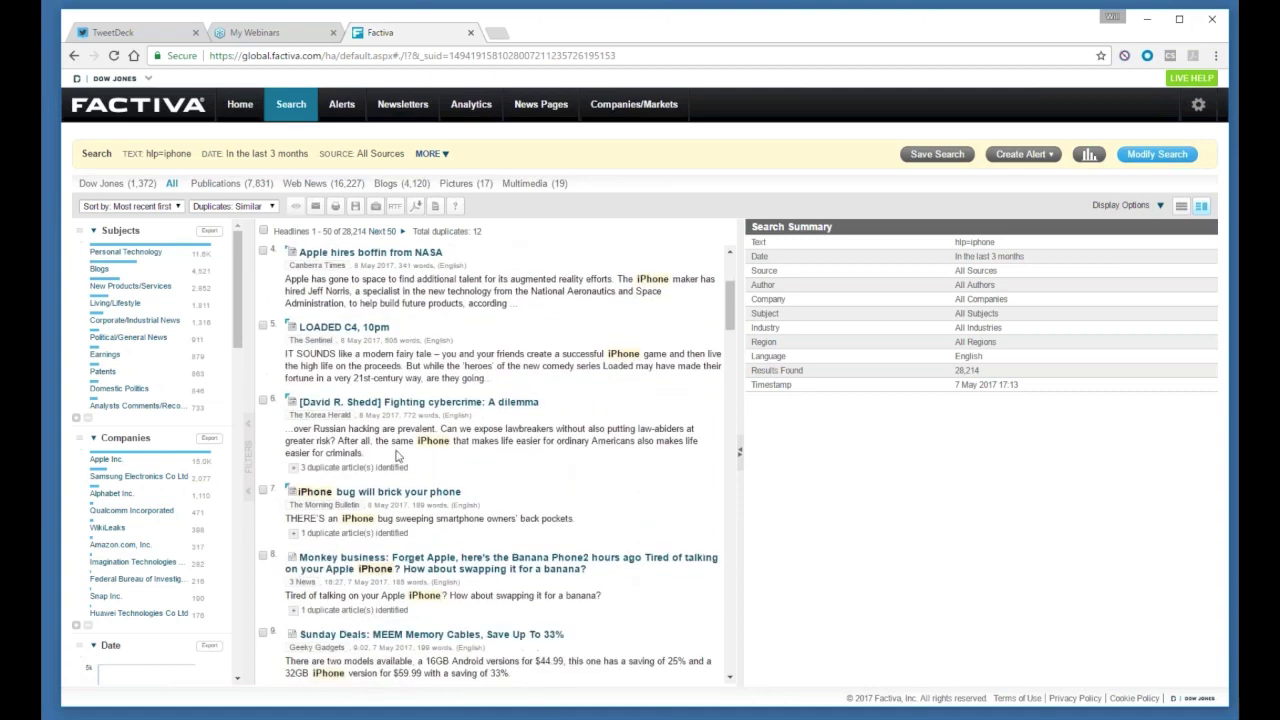
{"action": "double_click", "coordinate": [420, 441]}
{"action": "left_click", "coordinate": [430, 459]}
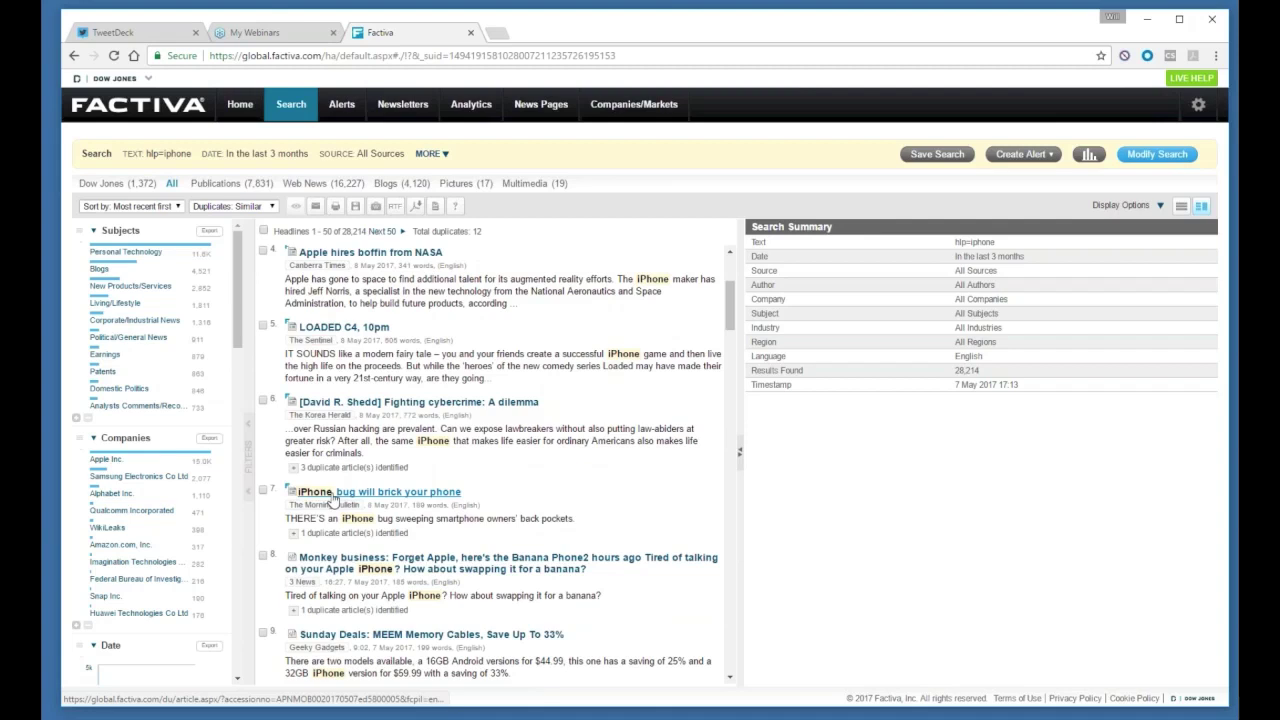
Step: Open Settings > Preferences and find the 'Highlight search terms in document' option
{"action": "left_click", "coordinate": [1200, 107]}
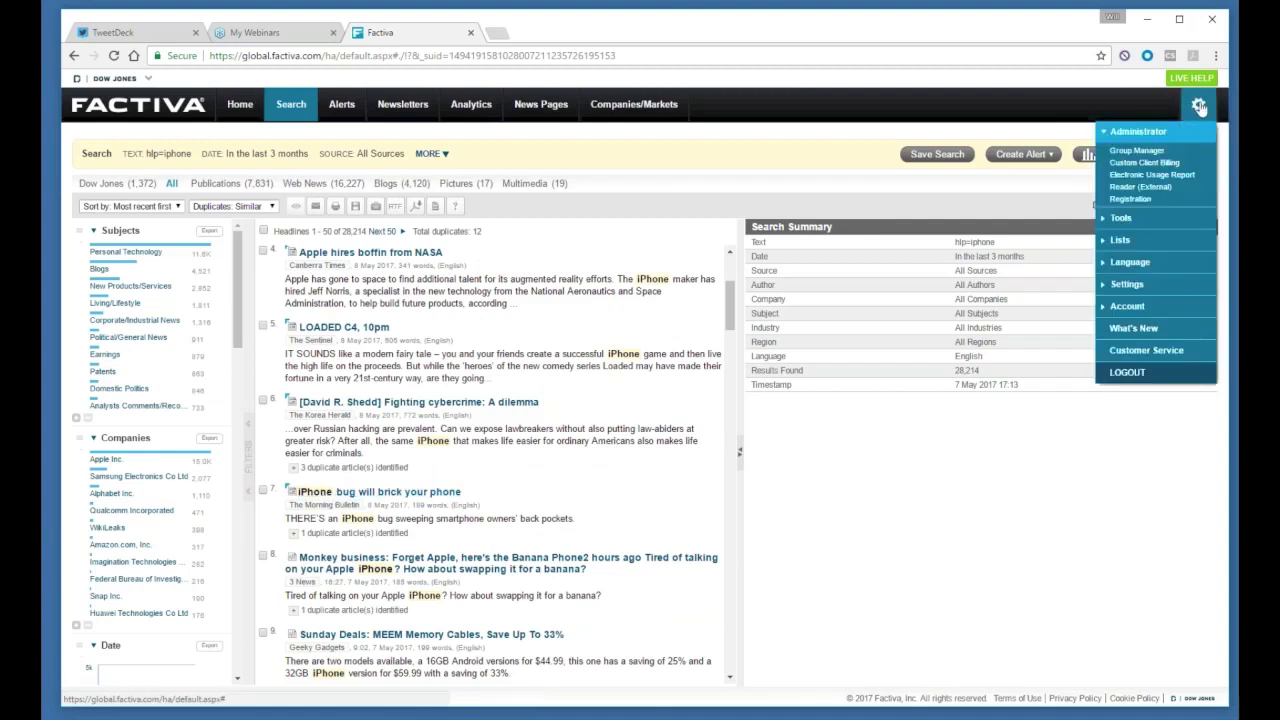
{"action": "left_click", "coordinate": [1125, 285]}
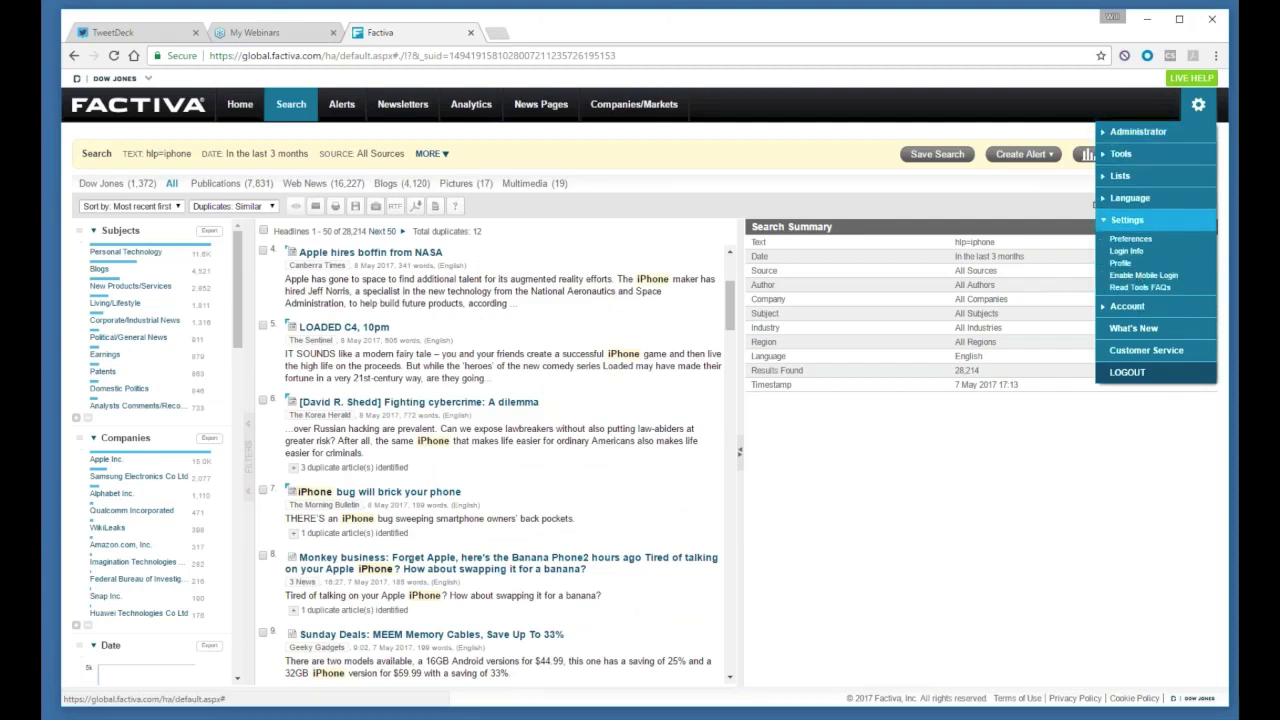
{"action": "left_click", "coordinate": [1140, 252]}
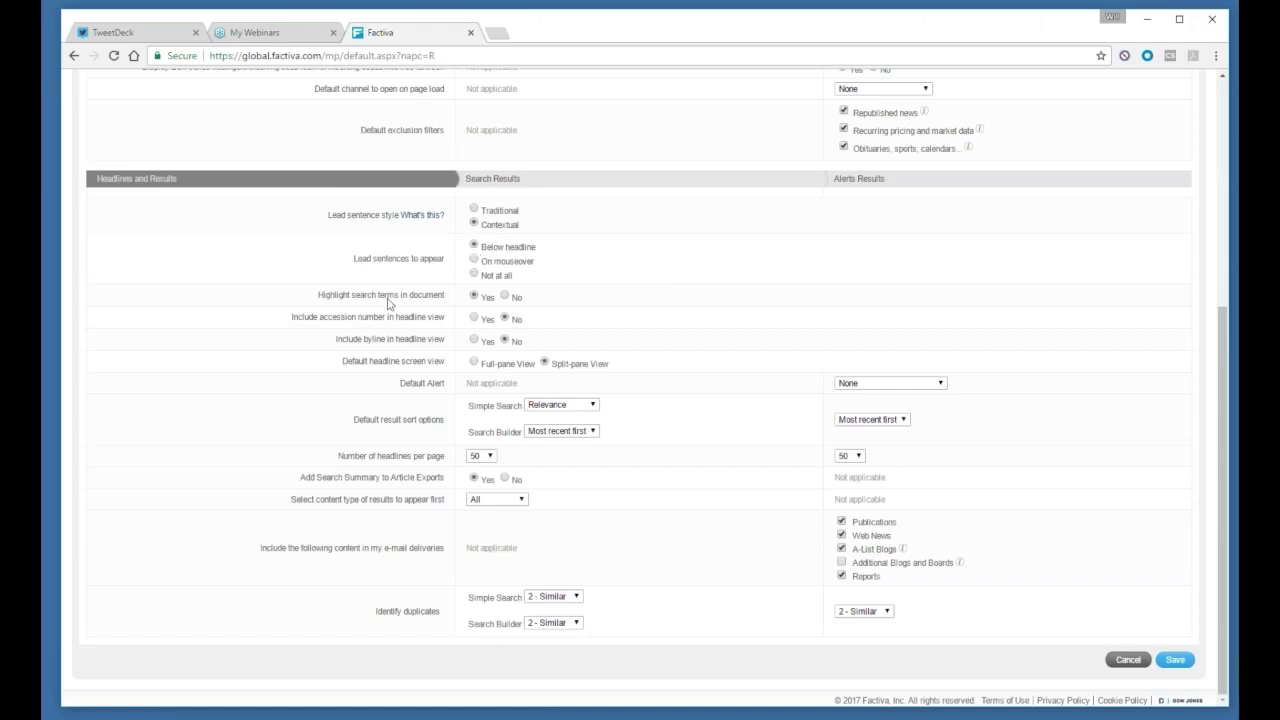
{"action": "left_click_drag", "start_coordinate": [320, 294], "coordinate": [478, 300]}
Step: Keep search-term highlighting on Yes, check highlighted snippets, and reopen the hlp=iphone query
{"action": "left_click", "coordinate": [475, 297]}
{"action": "left_click", "coordinate": [1128, 659]}
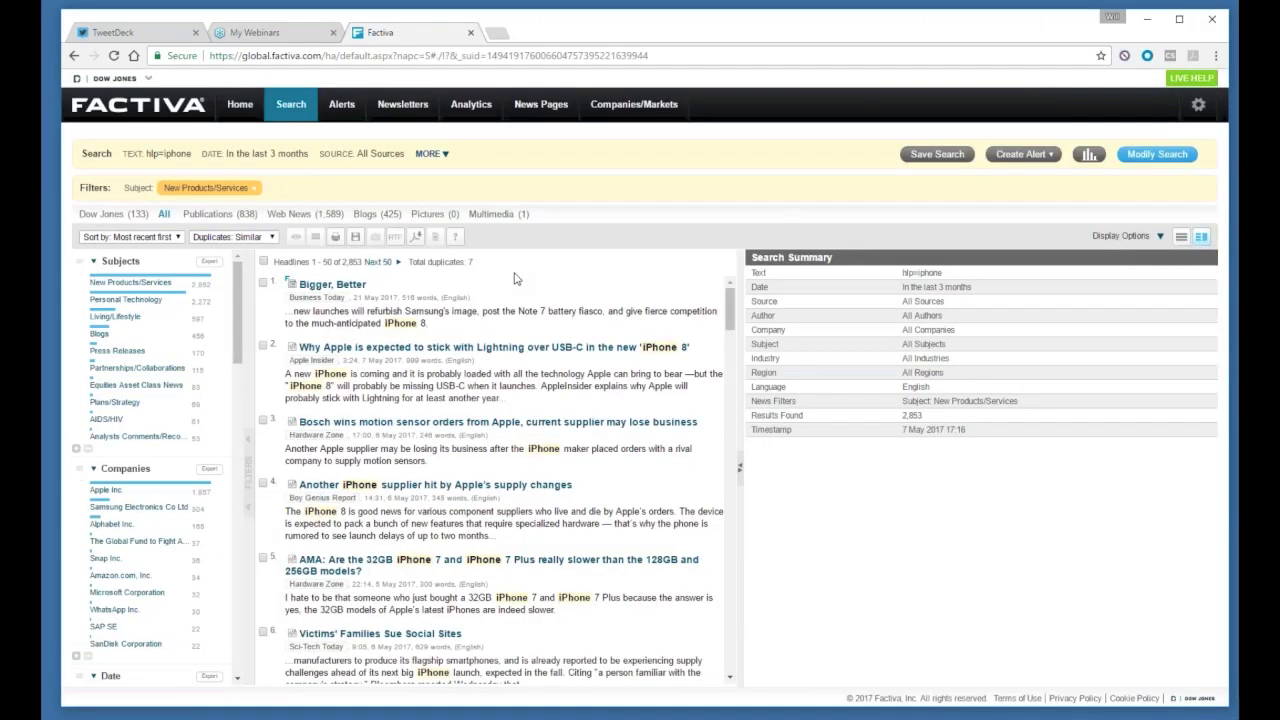
{"action": "scroll", "coordinate": [567, 336], "scroll_direction": "down", "scroll_amount": 2}
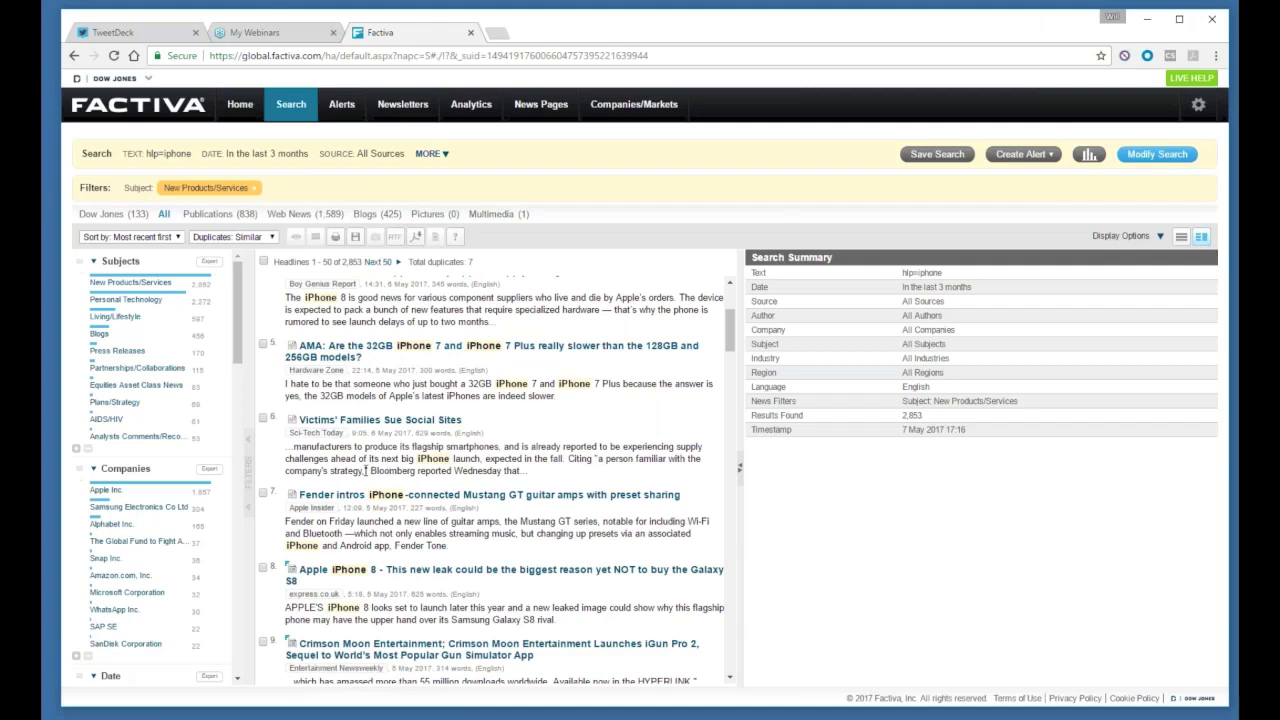
{"action": "left_click_drag", "start_coordinate": [291, 446], "coordinate": [527, 471]}
{"action": "left_click", "coordinate": [530, 478]}
{"action": "left_click", "coordinate": [157, 153]}
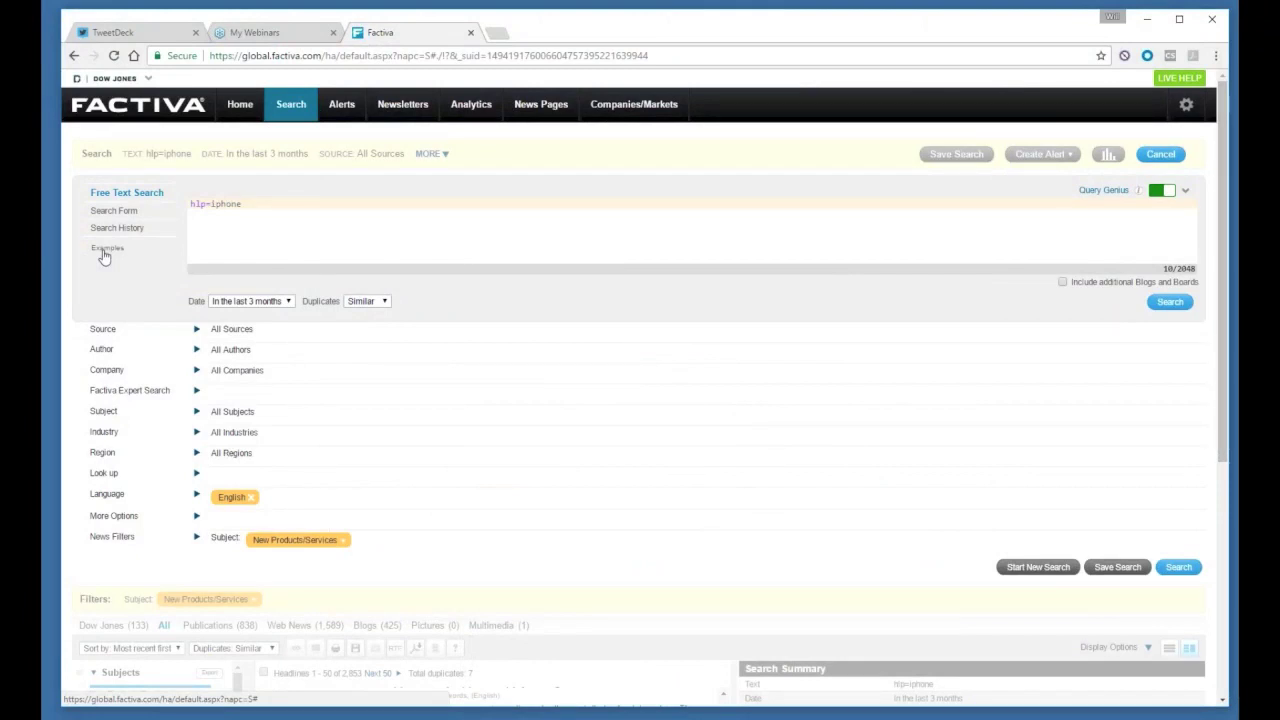
Step: Open the Dow Jones Customer Support window with the LIVE HELP button
{"action": "left_click", "coordinate": [1183, 80]}
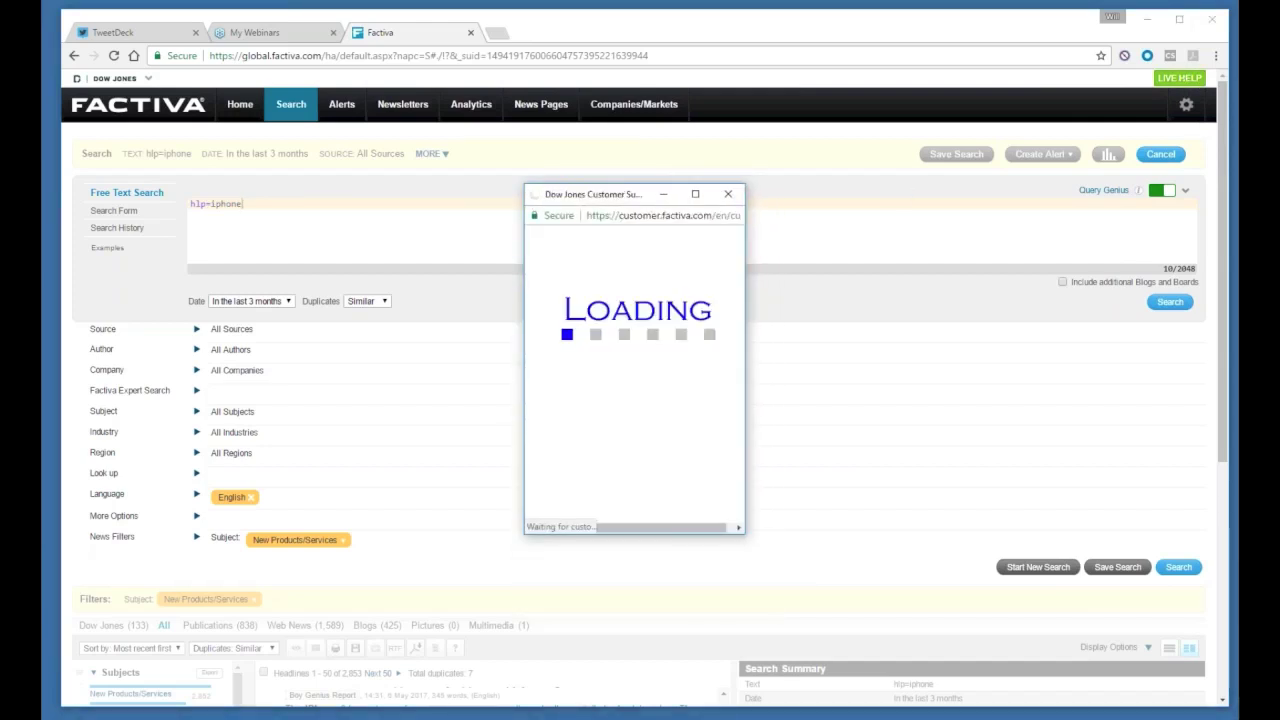